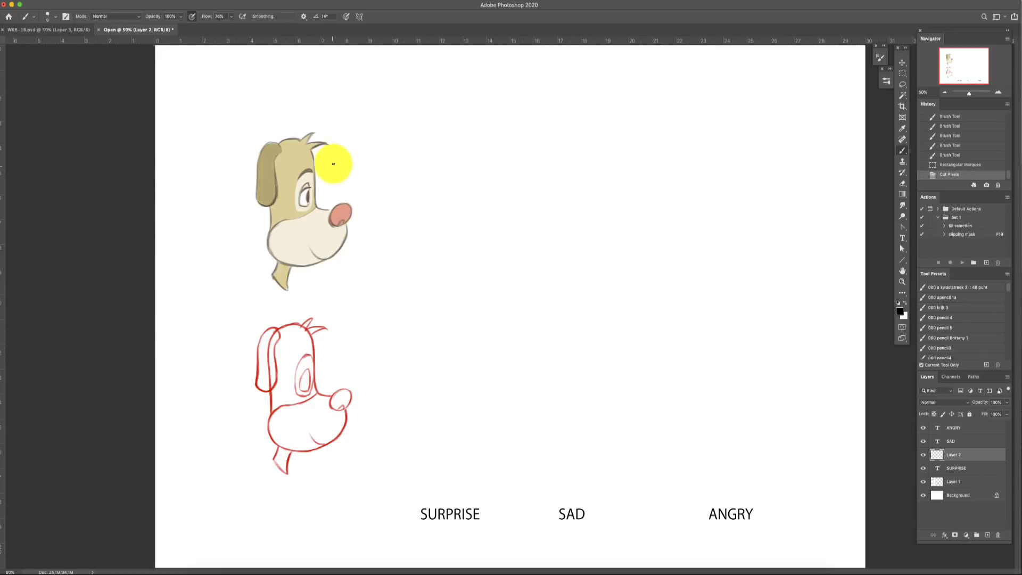
# Step: Draw curved rotation arrows around the coloured dog head, then a faint first guideline to its right
pyautogui.moveTo(308, 118)
pyautogui.mouseDown()
pyautogui.moveTo(310, 107)
pyautogui.moveTo(326, 141)
pyautogui.mouseUp()
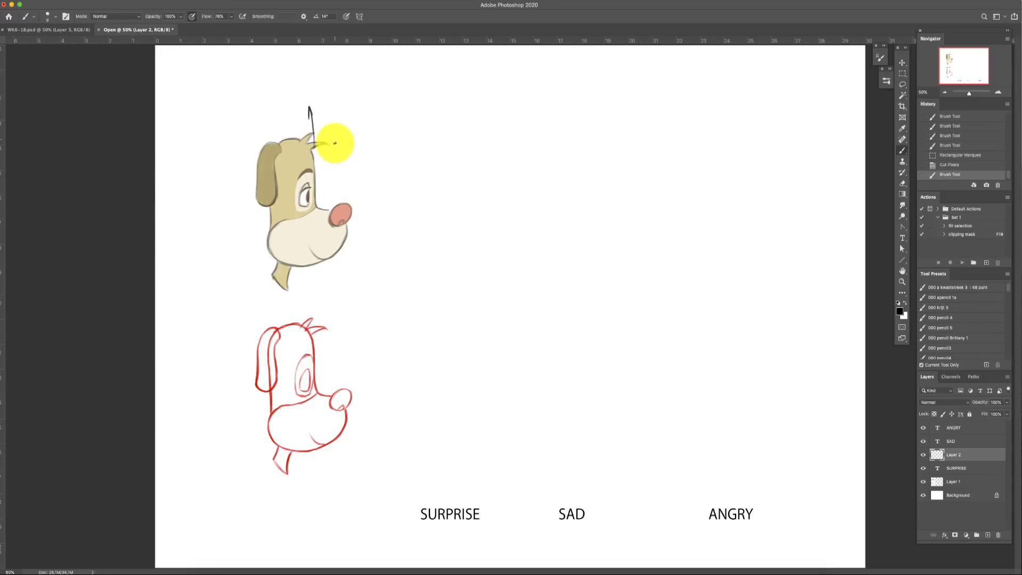
pyautogui.moveTo(350, 264); pyautogui.dragTo(341, 288)
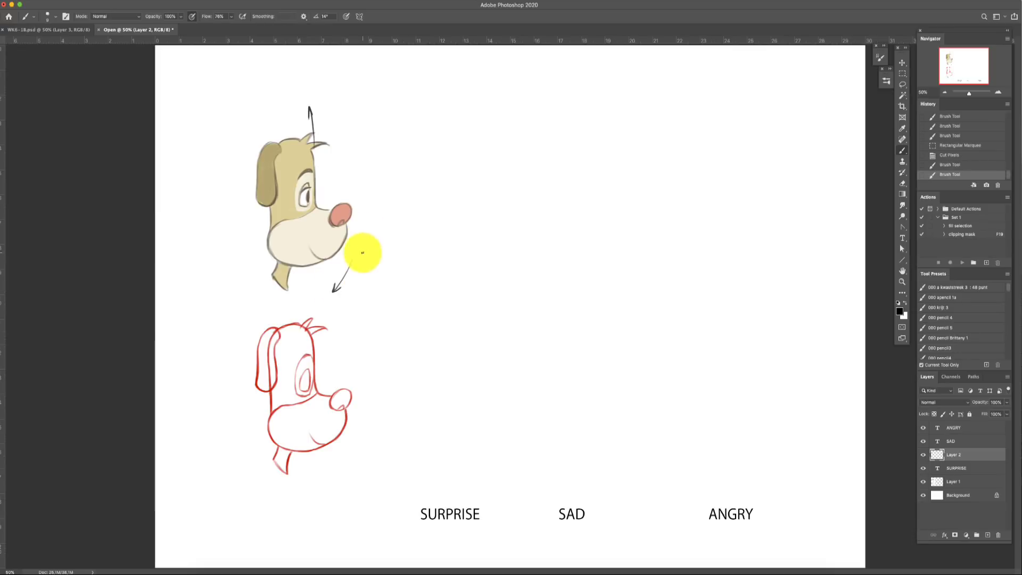
pyautogui.moveTo(349, 127); pyautogui.dragTo(357, 285)
pyautogui.moveTo(353, 143); pyautogui.dragTo(361, 142)
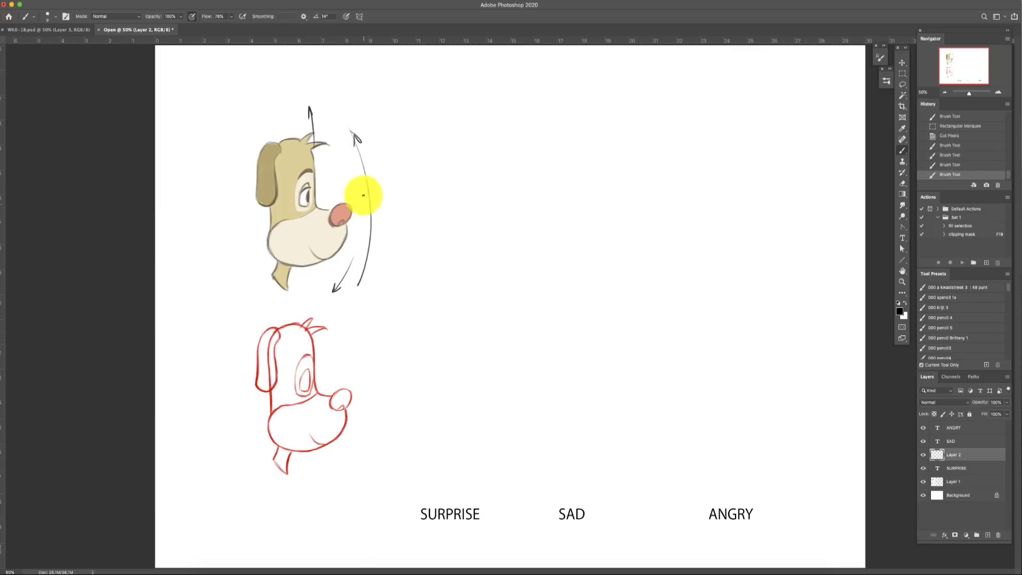
pyautogui.moveTo(274, 109); pyautogui.dragTo(276, 122)
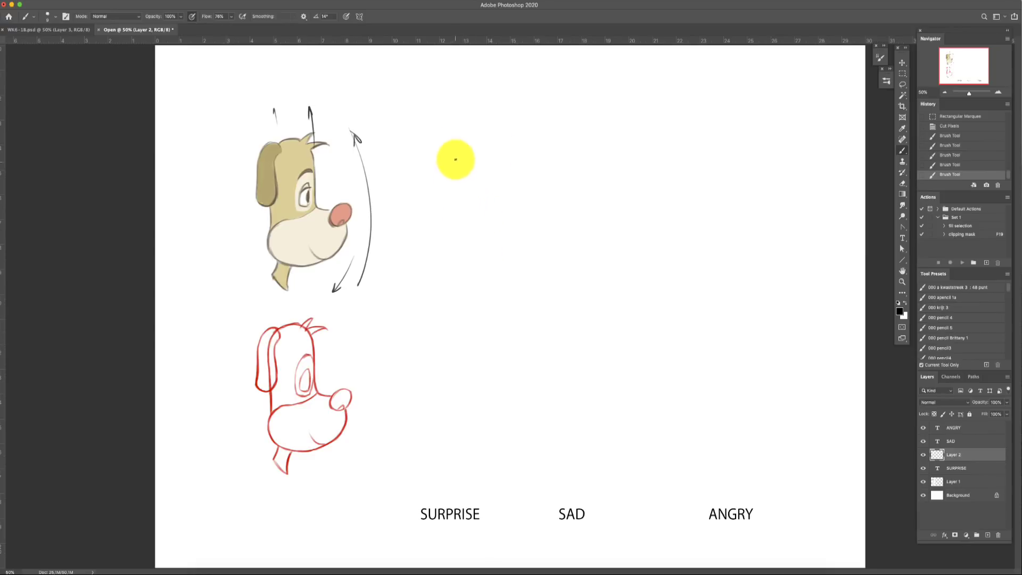
pyautogui.moveTo(479, 136)
pyautogui.mouseDown()
pyautogui.moveTo(454, 141)
pyautogui.moveTo(461, 134)
pyautogui.moveTo(453, 199)
pyautogui.moveTo(445, 165)
pyautogui.moveTo(449, 235)
pyautogui.mouseUp()
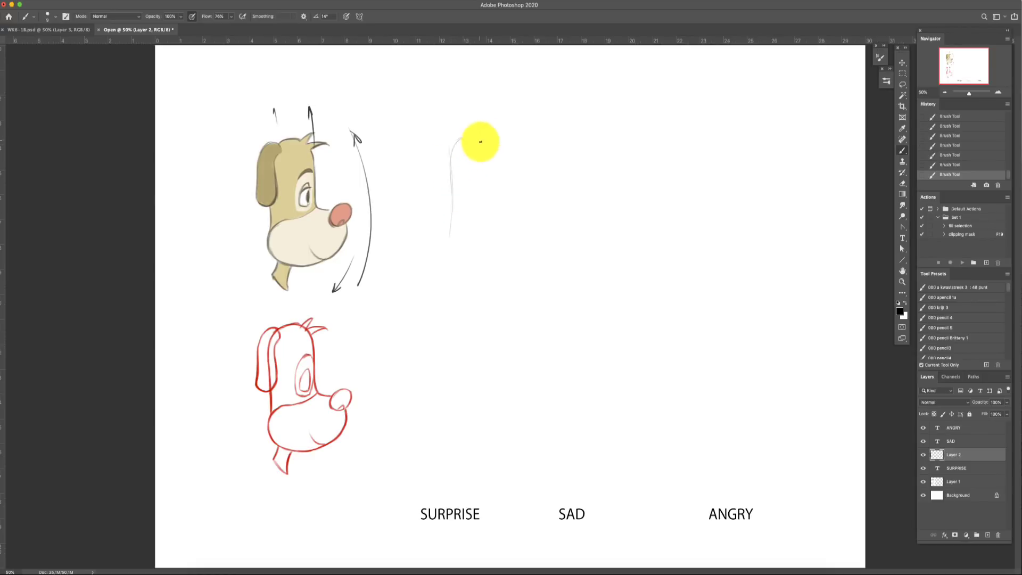
# Step: Rough in the new head's top curve, a tall closed ear outline and a stroke below the ear
pyautogui.moveTo(499, 211)
pyautogui.mouseDown()
pyautogui.moveTo(487, 135)
pyautogui.moveTo(470, 164)
pyautogui.moveTo(482, 131)
pyautogui.moveTo(449, 181)
pyautogui.mouseUp()
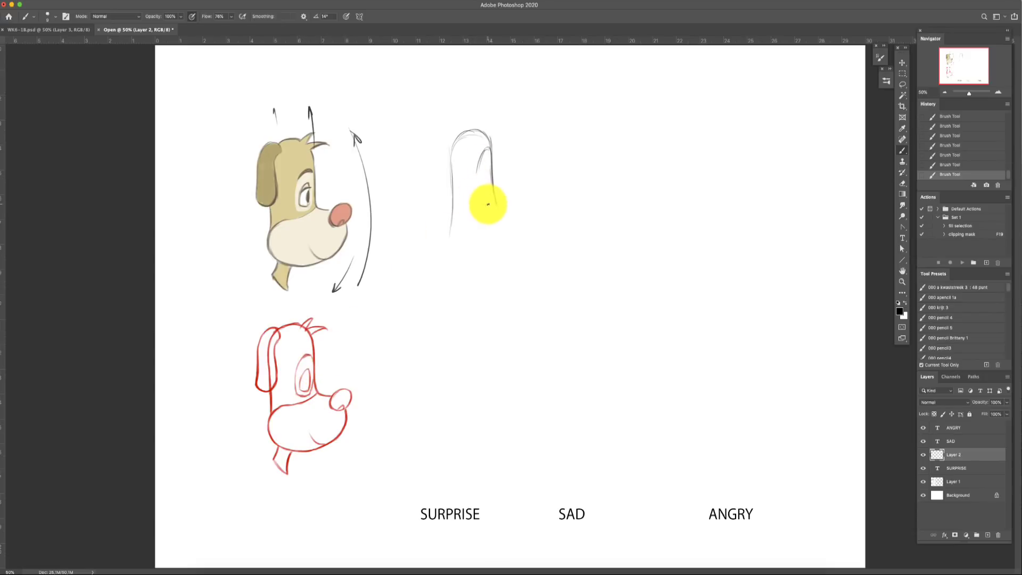
pyautogui.moveTo(476, 170); pyautogui.dragTo(488, 200)
pyautogui.moveTo(490, 156); pyautogui.dragTo(485, 205)
pyautogui.moveTo(479, 156); pyautogui.dragTo(483, 205)
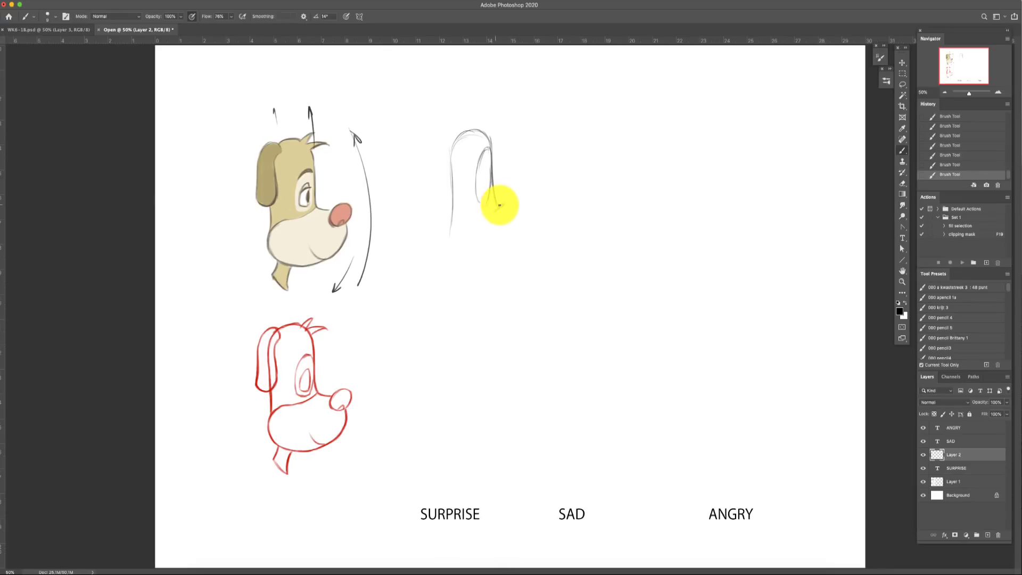
pyautogui.moveTo(488, 213)
pyautogui.mouseDown()
pyautogui.moveTo(514, 199)
pyautogui.moveTo(516, 214)
pyautogui.moveTo(528, 194)
pyautogui.mouseUp()
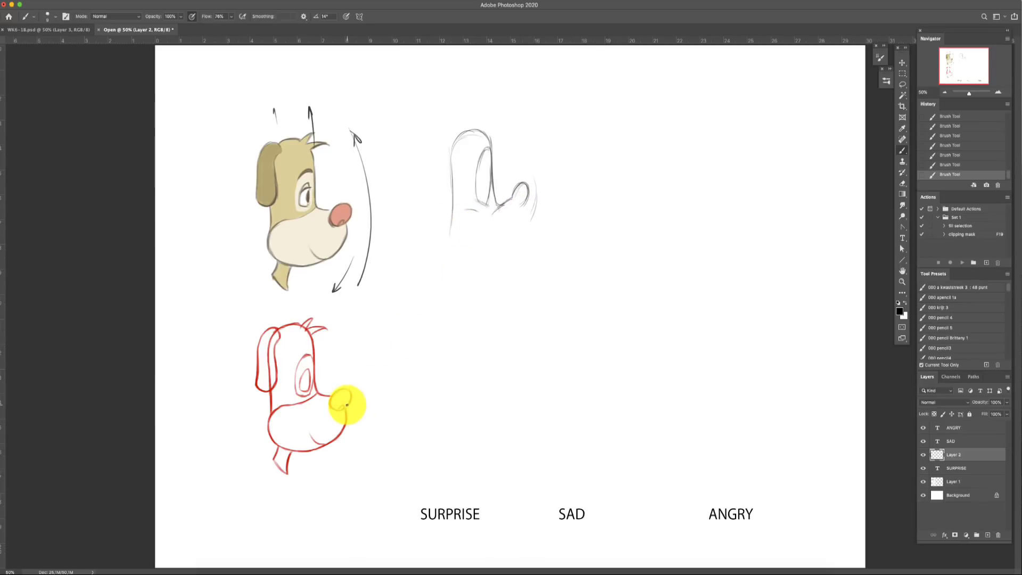
# Step: Mark a curve beside the red dog's nose, then draw and darken the rough's jaw curve and neck line
pyautogui.moveTo(354, 394); pyautogui.dragTo(350, 417)
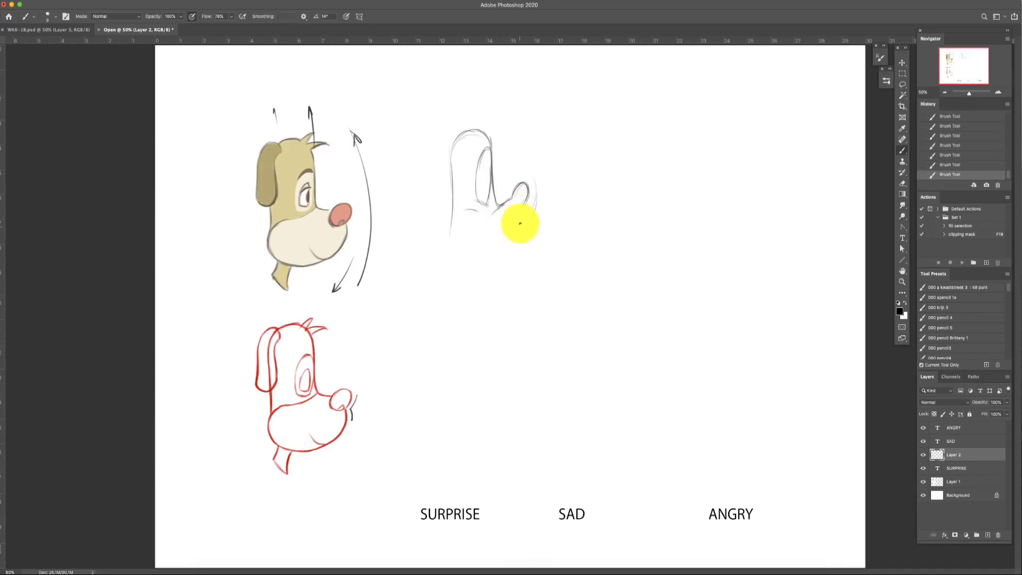
pyautogui.moveTo(524, 207); pyautogui.dragTo(507, 248)
pyautogui.moveTo(525, 217)
pyautogui.mouseDown()
pyautogui.moveTo(518, 240)
pyautogui.moveTo(527, 220)
pyautogui.moveTo(513, 240)
pyautogui.moveTo(520, 229)
pyautogui.moveTo(497, 241)
pyautogui.mouseUp()
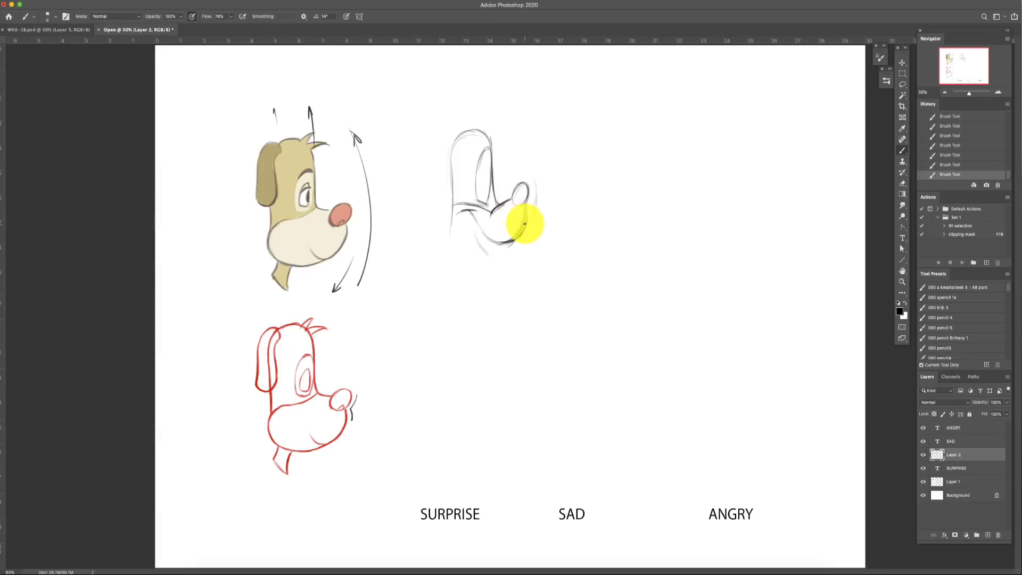
pyautogui.moveTo(520, 229); pyautogui.dragTo(473, 268)
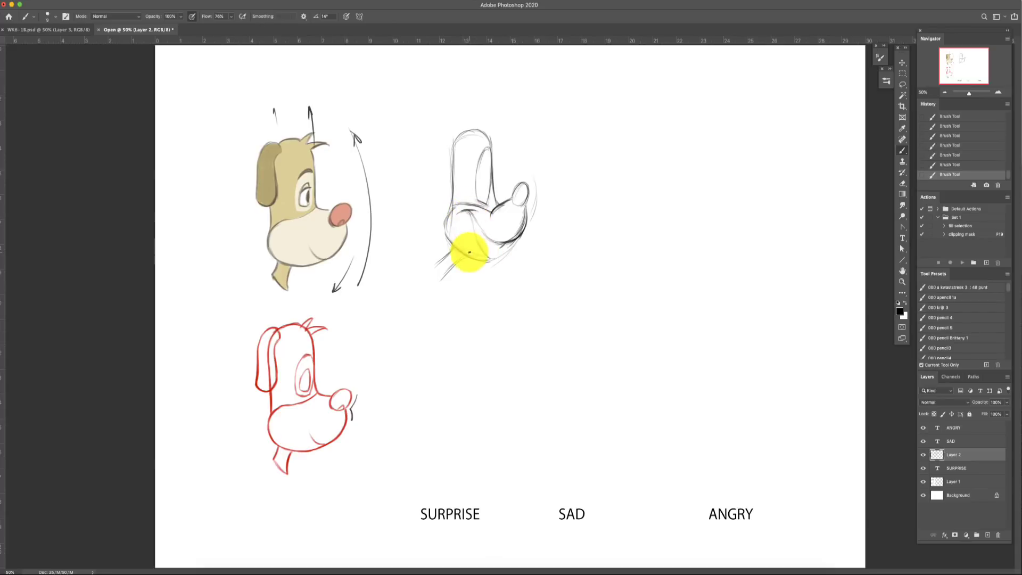
# Step: Darken the sketch's cheek, lower edge and inner ear-tip curve
pyautogui.moveTo(454, 209)
pyautogui.mouseDown()
pyautogui.moveTo(449, 234)
pyautogui.moveTo(443, 217)
pyautogui.moveTo(489, 258)
pyautogui.moveTo(450, 256)
pyautogui.moveTo(465, 257)
pyautogui.moveTo(445, 265)
pyautogui.mouseUp()
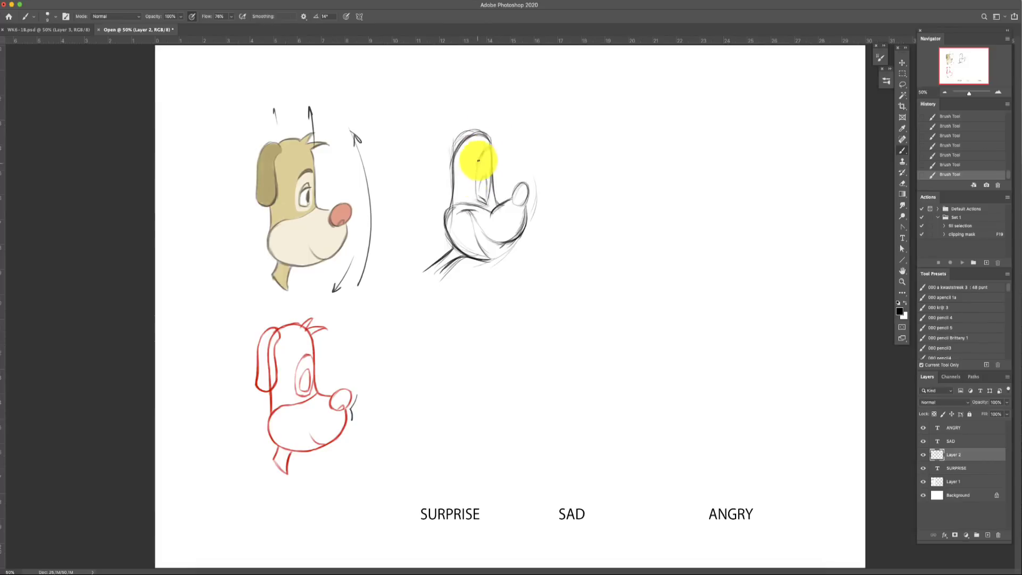
pyautogui.moveTo(479, 155); pyautogui.dragTo(485, 182)
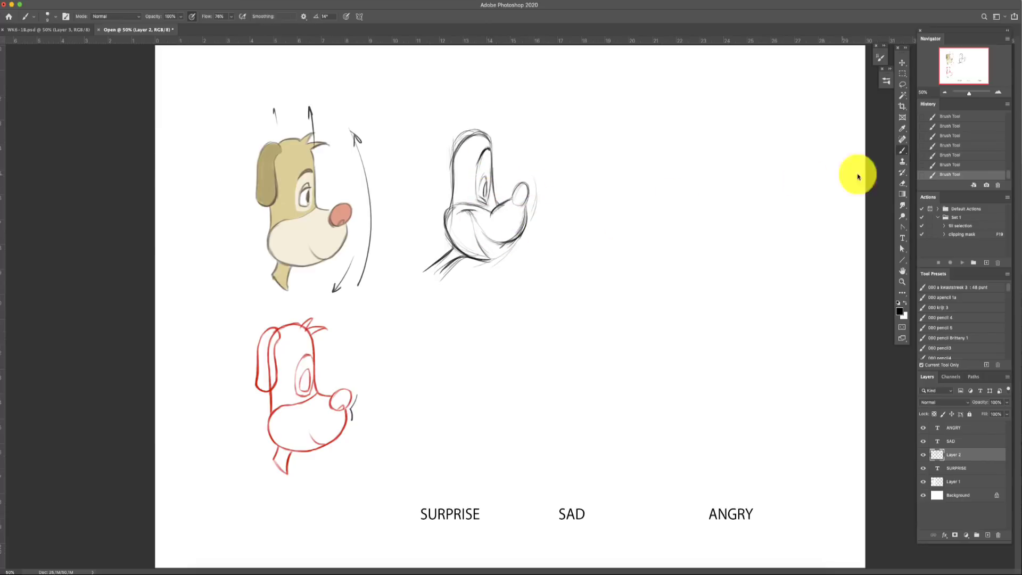
# Step: Erase the sketch's old muzzle lines with the Eraser, then return to the Brush
pyautogui.click(902, 182)
pyautogui.rightClick(554, 228)
pyautogui.moveTo(523, 208)
pyautogui.mouseDown()
pyautogui.moveTo(511, 235)
pyautogui.moveTo(529, 194)
pyautogui.moveTo(514, 250)
pyautogui.mouseUp()
pyautogui.press('Escape')
pyautogui.press('b')
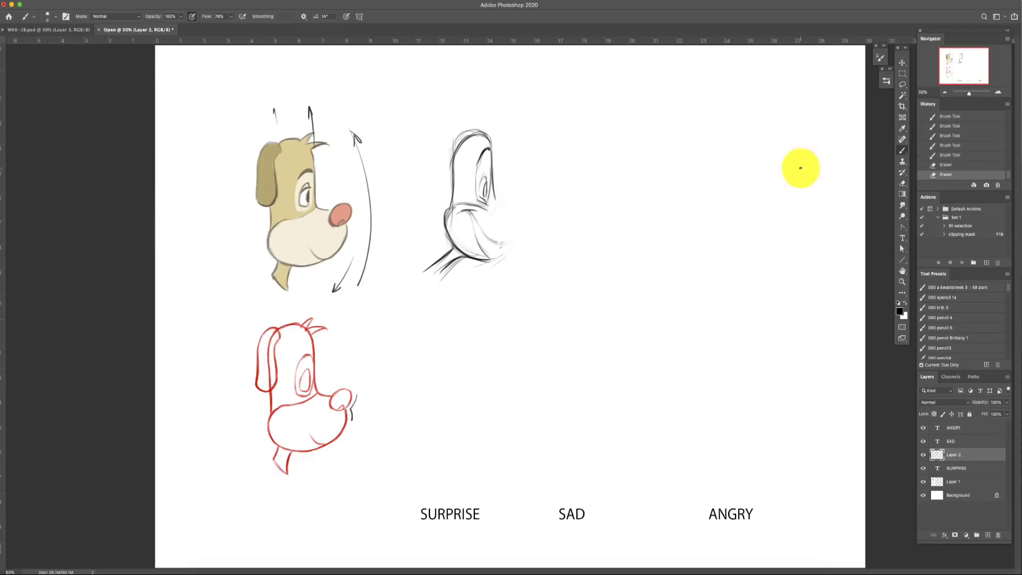
# Step: Redraw the snout with a rounded nose tip, mouth and darker jaw lines
pyautogui.moveTo(477, 205)
pyautogui.mouseDown()
pyautogui.moveTo(487, 209)
pyautogui.moveTo(485, 195)
pyautogui.mouseUp()
pyautogui.moveTo(488, 202); pyautogui.dragTo(520, 207)
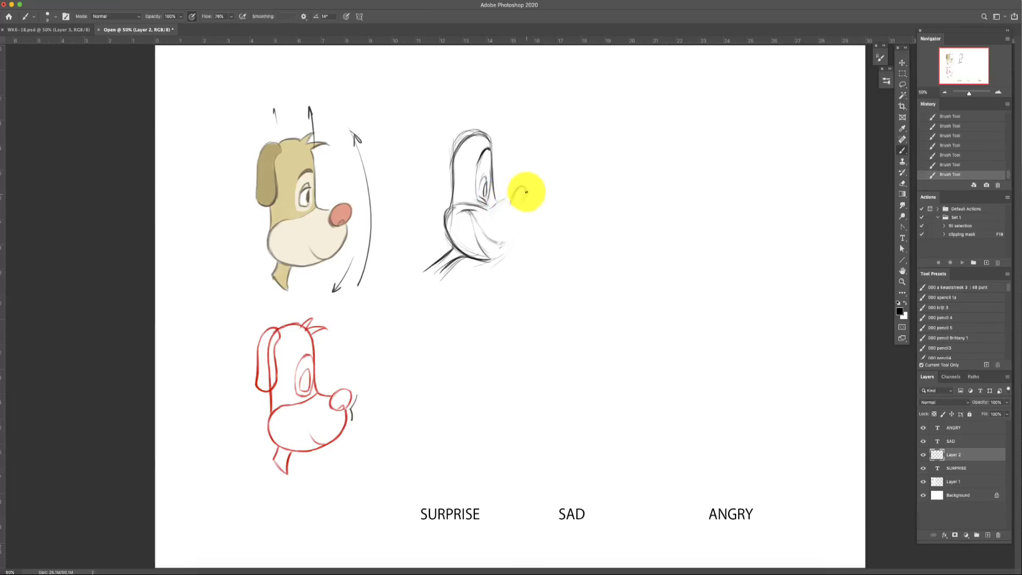
pyautogui.moveTo(525, 192); pyautogui.dragTo(500, 244)
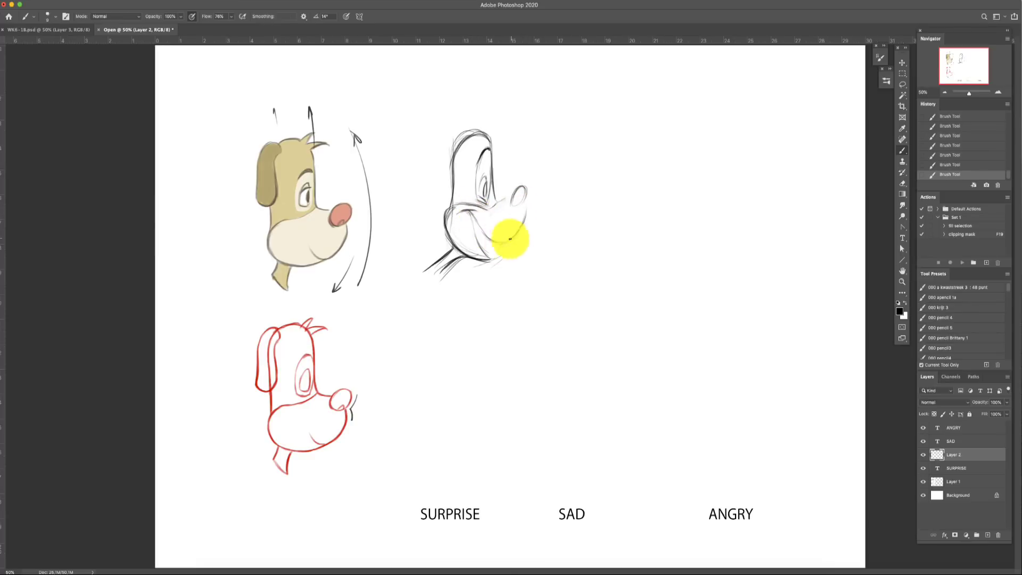
pyautogui.moveTo(483, 226)
pyautogui.mouseDown()
pyautogui.moveTo(509, 238)
pyautogui.moveTo(500, 242)
pyautogui.moveTo(524, 198)
pyautogui.moveTo(504, 243)
pyautogui.mouseUp()
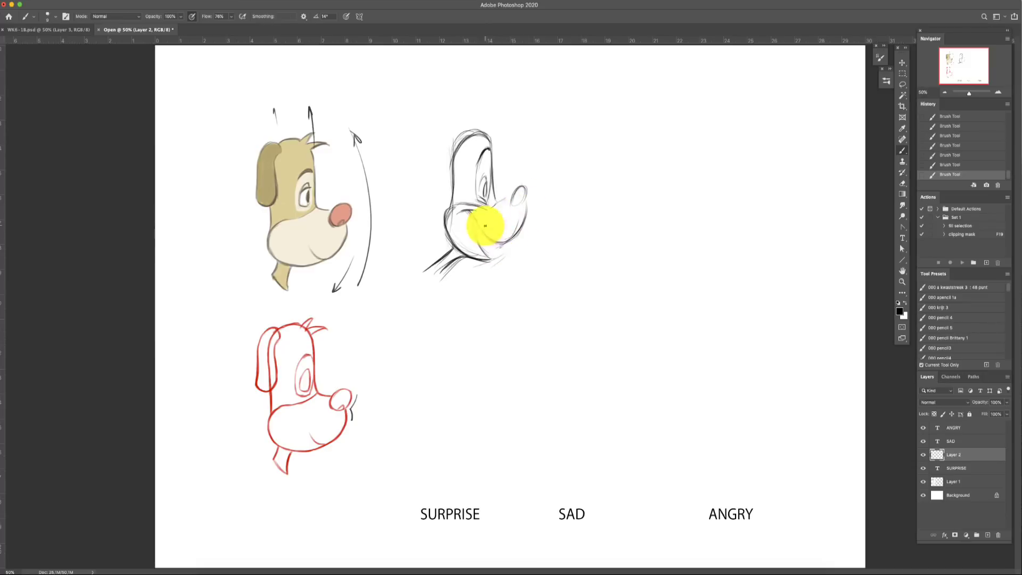
pyautogui.moveTo(462, 209)
pyautogui.mouseDown()
pyautogui.moveTo(475, 224)
pyautogui.moveTo(515, 229)
pyautogui.moveTo(495, 211)
pyautogui.mouseUp()
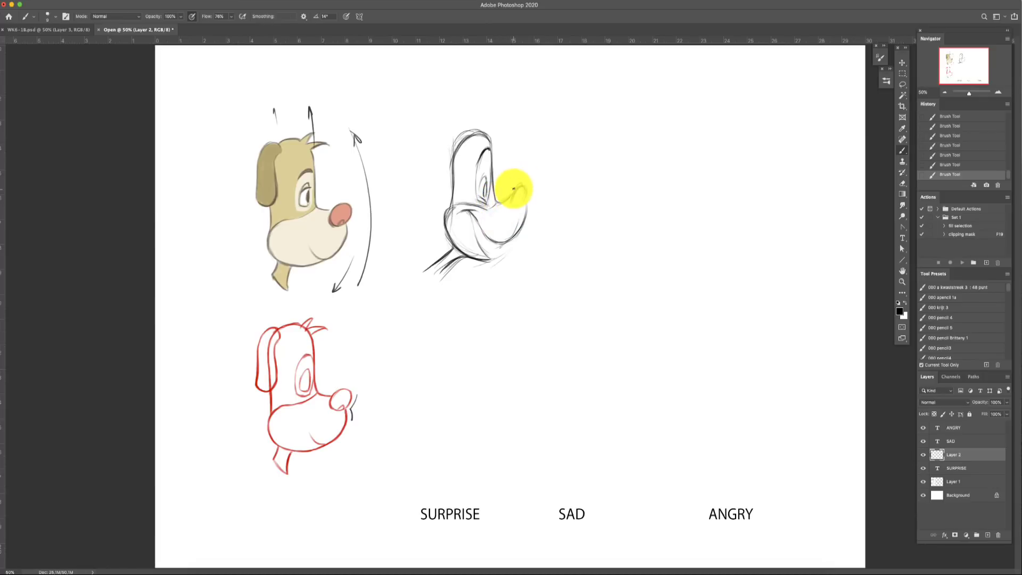
pyautogui.moveTo(514, 194); pyautogui.dragTo(523, 185)
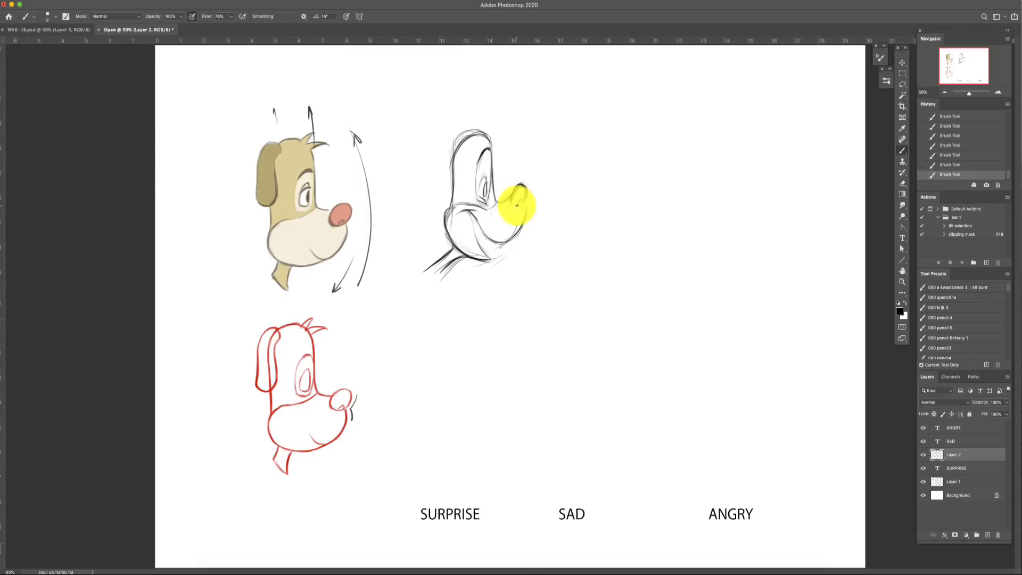
pyautogui.moveTo(524, 202); pyautogui.dragTo(520, 232)
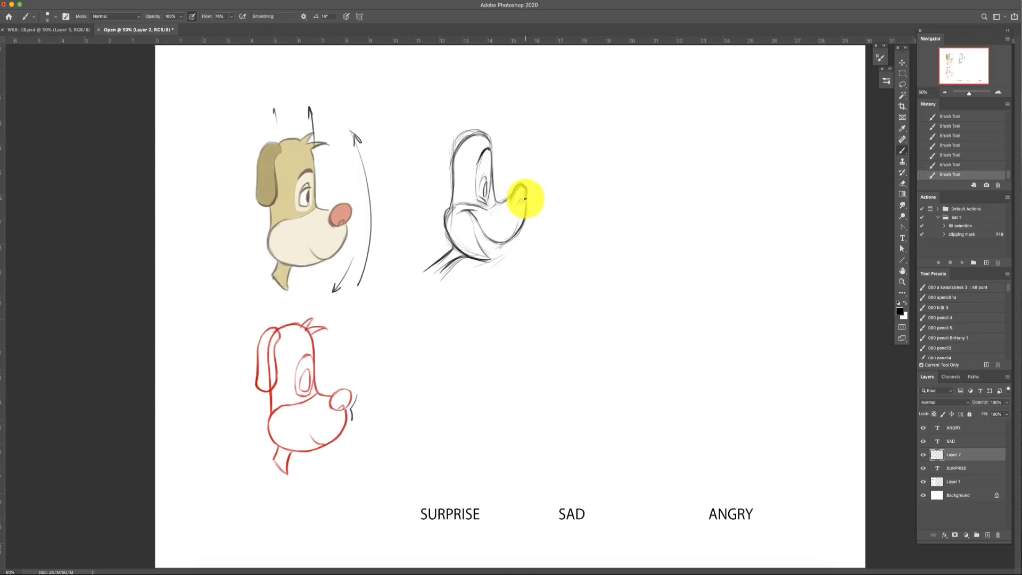
pyautogui.moveTo(521, 193)
pyautogui.mouseDown()
pyautogui.moveTo(525, 183)
pyautogui.moveTo(522, 197)
pyautogui.moveTo(532, 198)
pyautogui.mouseUp()
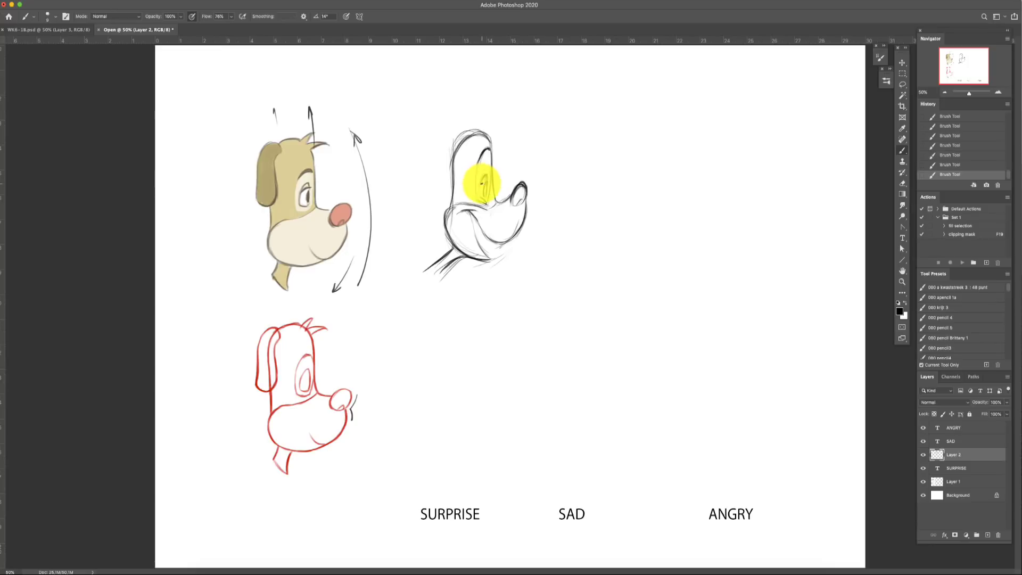
# Step: Darken the pupil top, the neck lines below the chin and the ear's arch outline
pyautogui.moveTo(480, 183); pyautogui.dragTo(486, 174)
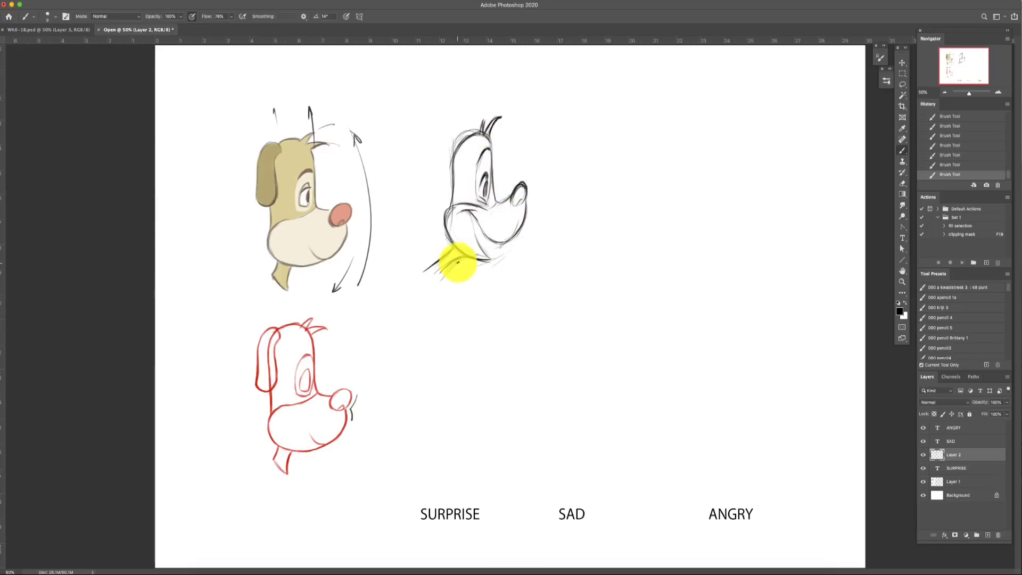
pyautogui.moveTo(458, 260); pyautogui.dragTo(424, 271)
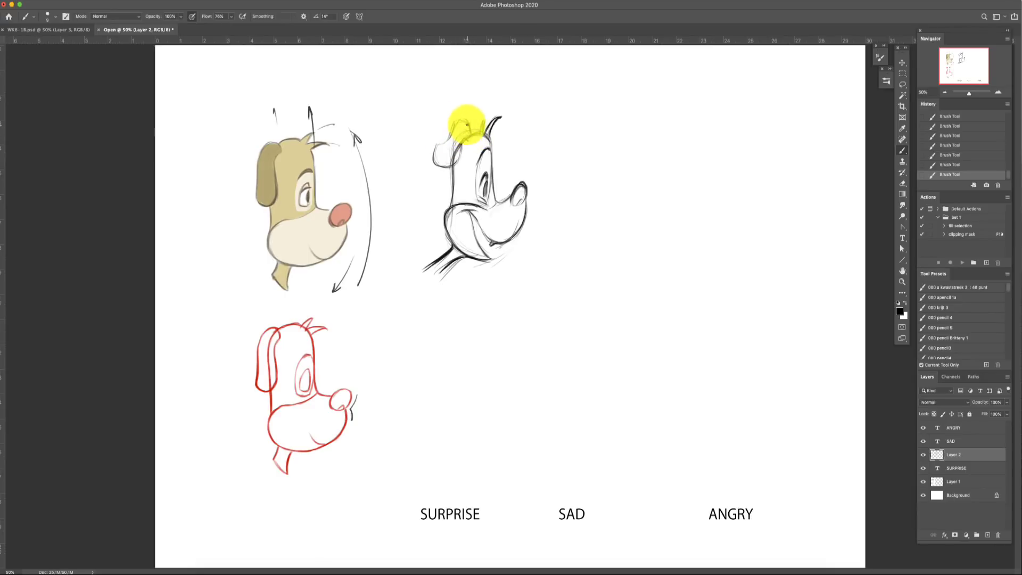
pyautogui.moveTo(468, 125)
pyautogui.mouseDown()
pyautogui.moveTo(466, 122)
pyautogui.moveTo(432, 165)
pyautogui.moveTo(437, 144)
pyautogui.moveTo(446, 167)
pyautogui.moveTo(439, 148)
pyautogui.moveTo(457, 156)
pyautogui.moveTo(462, 147)
pyautogui.moveTo(437, 143)
pyautogui.moveTo(472, 148)
pyautogui.moveTo(474, 111)
pyautogui.moveTo(490, 125)
pyautogui.moveTo(484, 111)
pyautogui.moveTo(452, 159)
pyautogui.moveTo(435, 154)
pyautogui.moveTo(445, 143)
pyautogui.moveTo(434, 143)
pyautogui.moveTo(453, 166)
pyautogui.mouseUp()
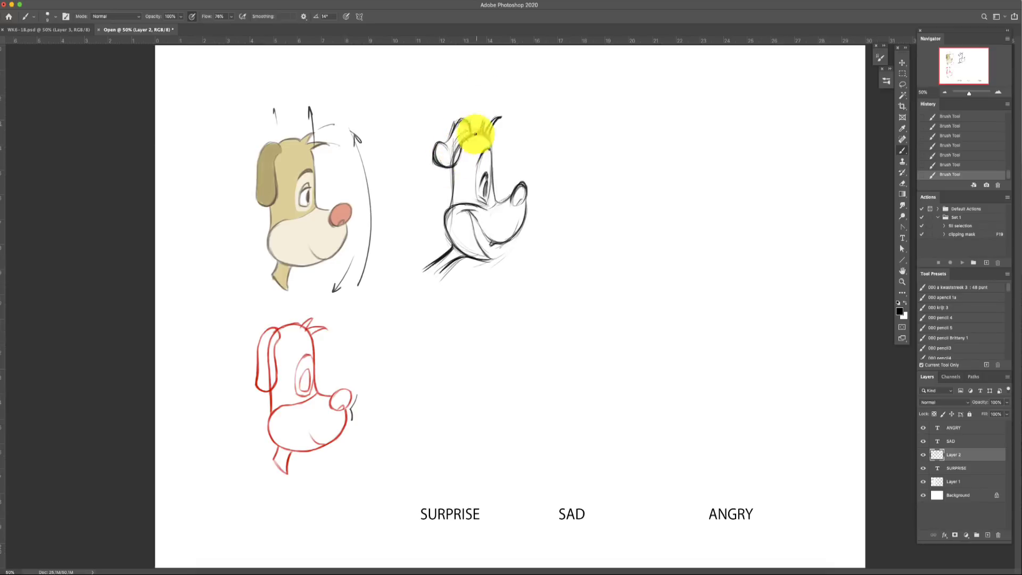
# Step: Erase stray lines around the ear with a size 41 eraser, then return to the Brush
pyautogui.click(902, 183)
pyautogui.rightClick(457, 161)
pyautogui.click(509, 178)
pyautogui.moveTo(452, 152)
pyautogui.mouseDown()
pyautogui.moveTo(463, 131)
pyautogui.moveTo(454, 121)
pyautogui.moveTo(464, 122)
pyautogui.moveTo(465, 171)
pyautogui.moveTo(463, 134)
pyautogui.moveTo(455, 164)
pyautogui.moveTo(464, 127)
pyautogui.moveTo(450, 134)
pyautogui.moveTo(462, 117)
pyautogui.moveTo(448, 139)
pyautogui.moveTo(457, 133)
pyautogui.moveTo(451, 166)
pyautogui.moveTo(466, 141)
pyautogui.mouseUp()
pyautogui.click(902, 151)
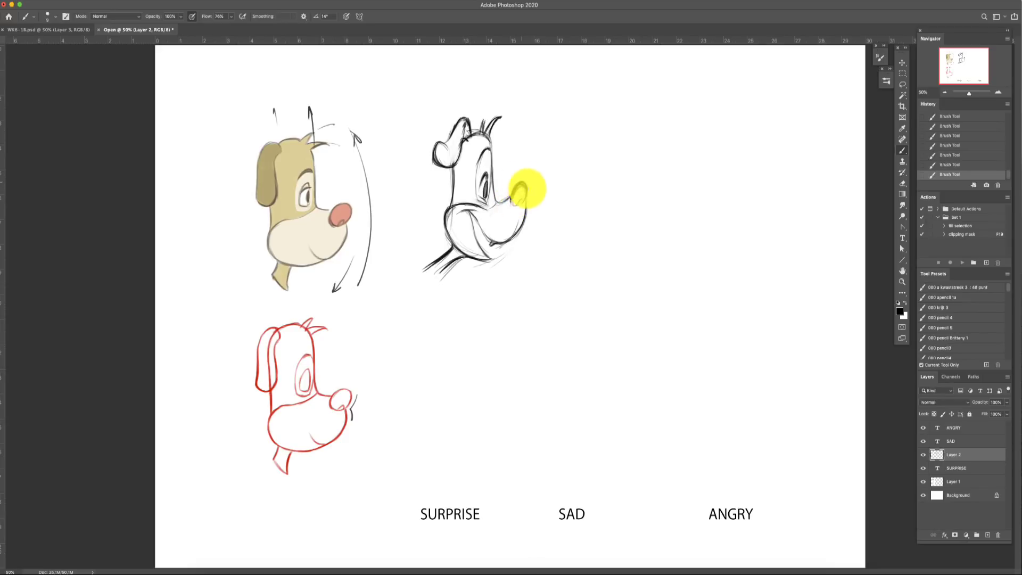
# Step: Redraw the rounded nose, the long nose-to-chin curve, neck line and back-of-head outline
pyautogui.moveTo(523, 192); pyautogui.dragTo(515, 217)
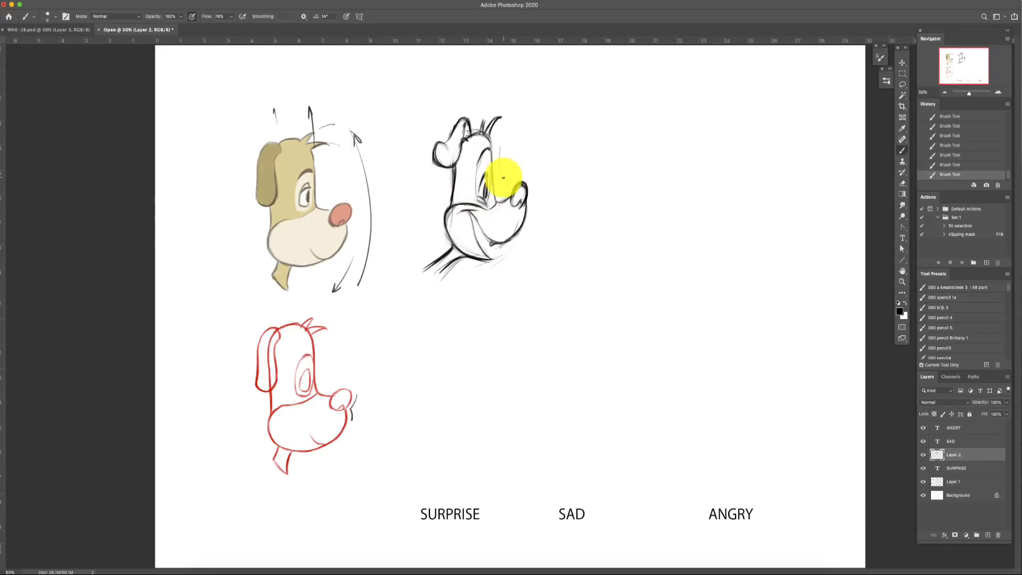
pyautogui.moveTo(503, 177); pyautogui.dragTo(502, 137)
pyautogui.moveTo(538, 201)
pyautogui.mouseDown()
pyautogui.moveTo(496, 283)
pyautogui.moveTo(430, 290)
pyautogui.mouseUp()
pyautogui.moveTo(451, 250); pyautogui.dragTo(425, 270)
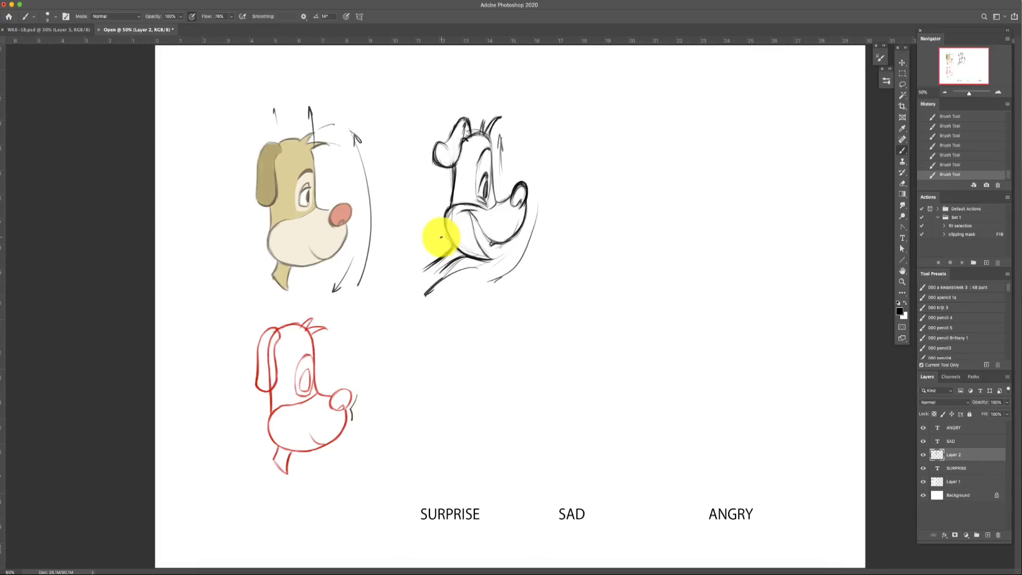
pyautogui.moveTo(440, 235); pyautogui.dragTo(443, 205)
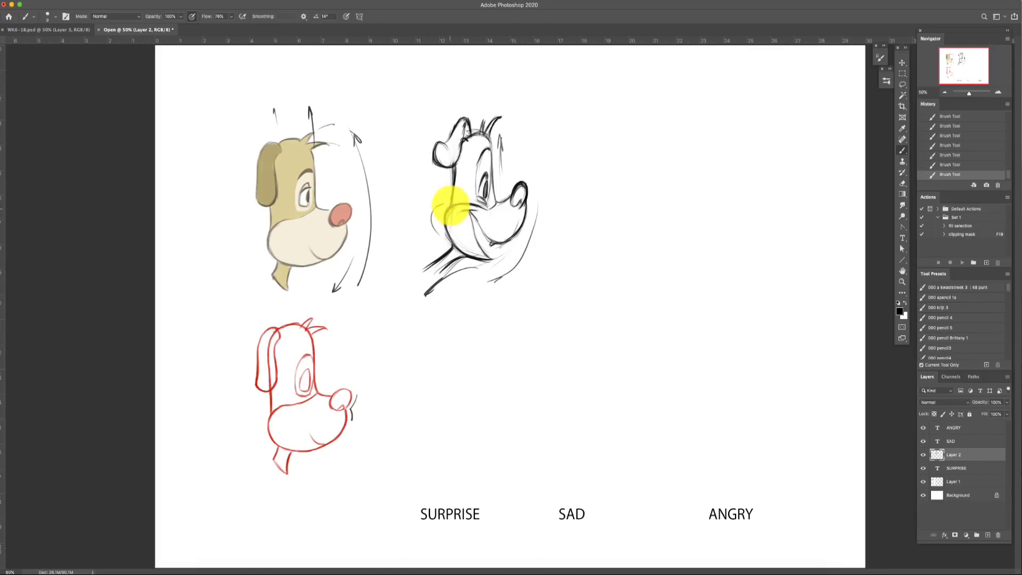
pyautogui.moveTo(452, 198); pyautogui.dragTo(453, 168)
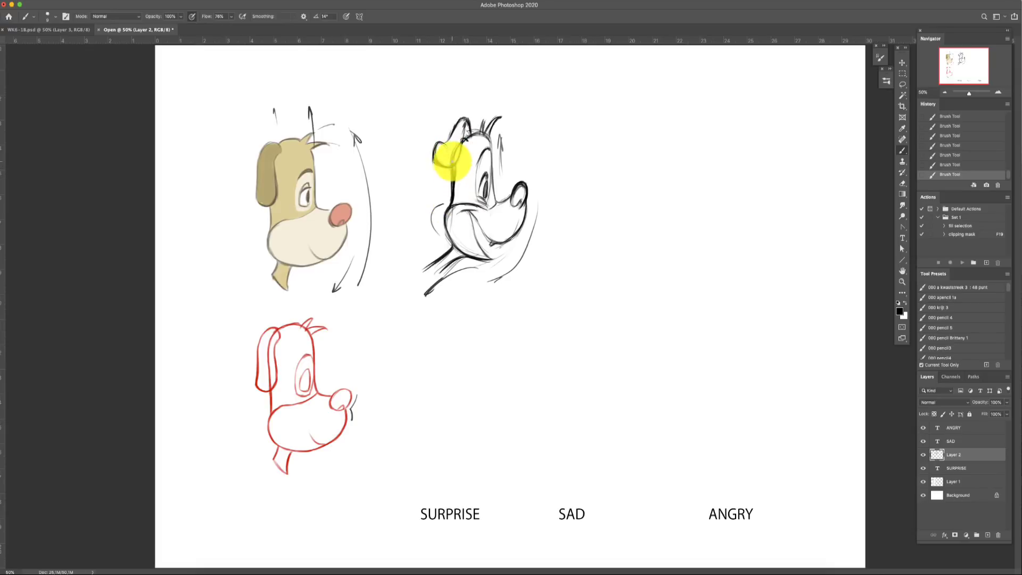
# Step: Erase the stray lines behind the grinning head
pyautogui.click(902, 183)
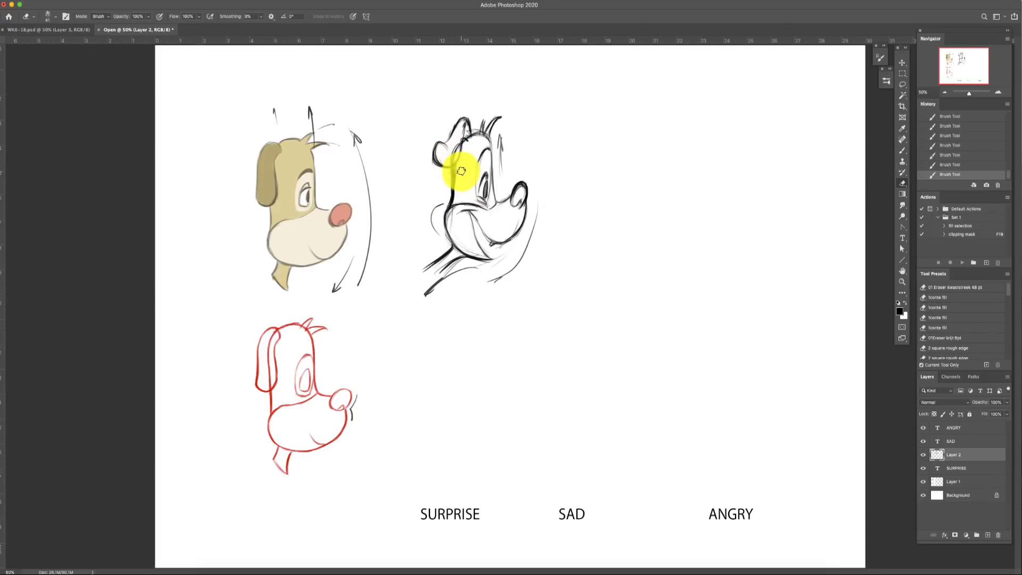
pyautogui.moveTo(461, 168)
pyautogui.mouseDown()
pyautogui.moveTo(460, 187)
pyautogui.moveTo(458, 172)
pyautogui.mouseUp()
pyautogui.moveTo(458, 172); pyautogui.dragTo(458, 190)
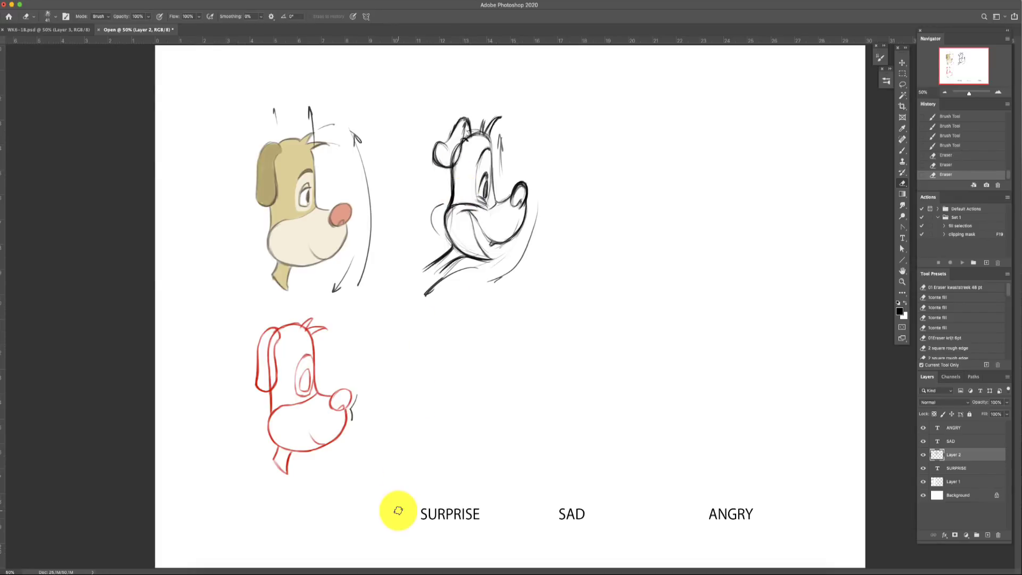
# Step: Marquee-select the grinning sketch, move it left toward the coloured head, and deselect
pyautogui.press('m')
pyautogui.moveTo(401, 97); pyautogui.dragTo(572, 343)
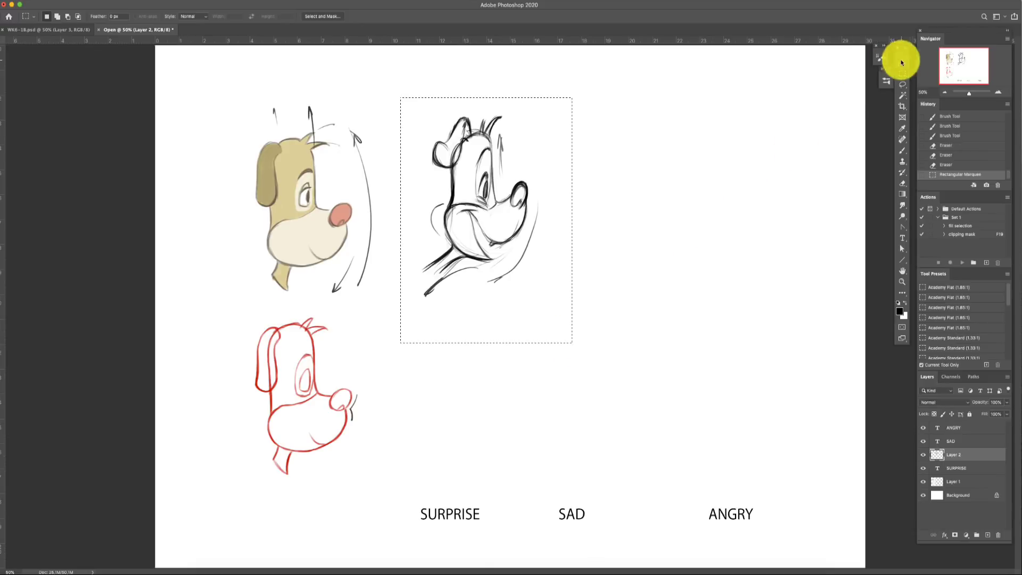
pyautogui.click(901, 62)
pyautogui.moveTo(555, 273); pyautogui.dragTo(520, 278)
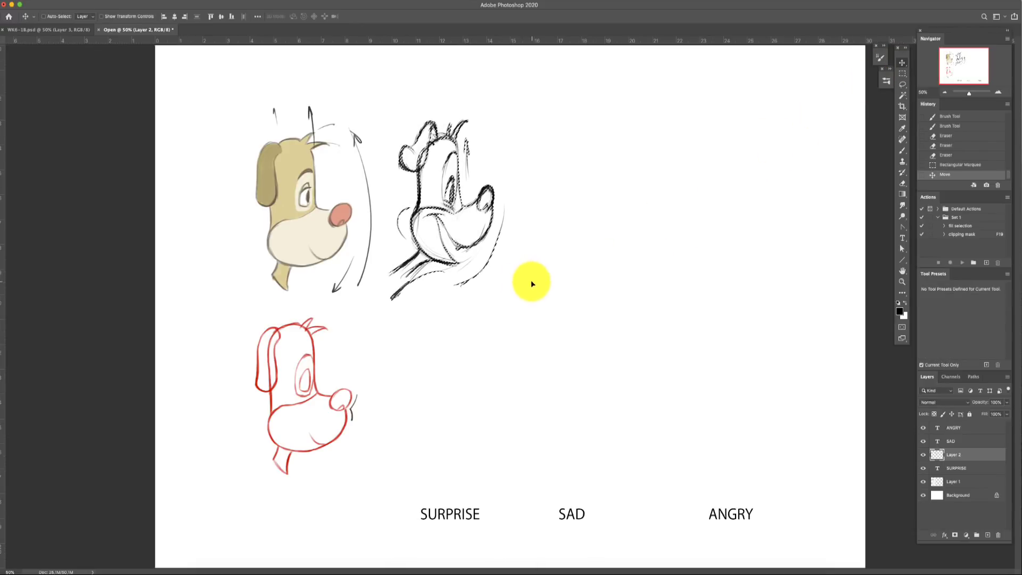
pyautogui.hotkey('ctrl', 'd')
pyautogui.click(901, 150)
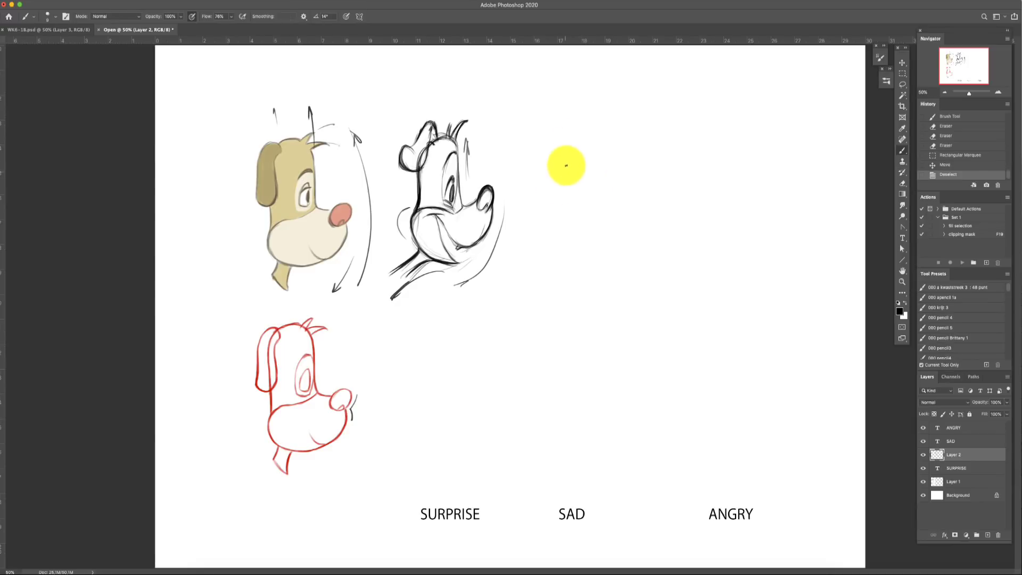
# Step: Lightly rough in a third head's back, top curve, drooping muzzle and oval nose, plus a guide on the tan face
pyautogui.moveTo(576, 134)
pyautogui.mouseDown()
pyautogui.moveTo(558, 144)
pyautogui.moveTo(597, 133)
pyautogui.moveTo(559, 174)
pyautogui.moveTo(562, 163)
pyautogui.moveTo(551, 234)
pyautogui.mouseUp()
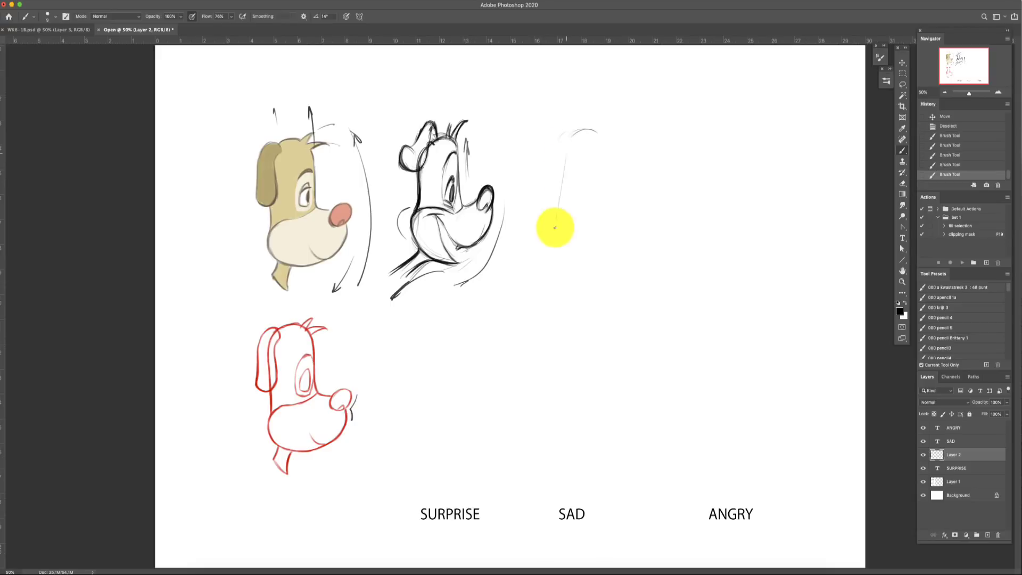
pyautogui.moveTo(562, 159); pyautogui.dragTo(553, 235)
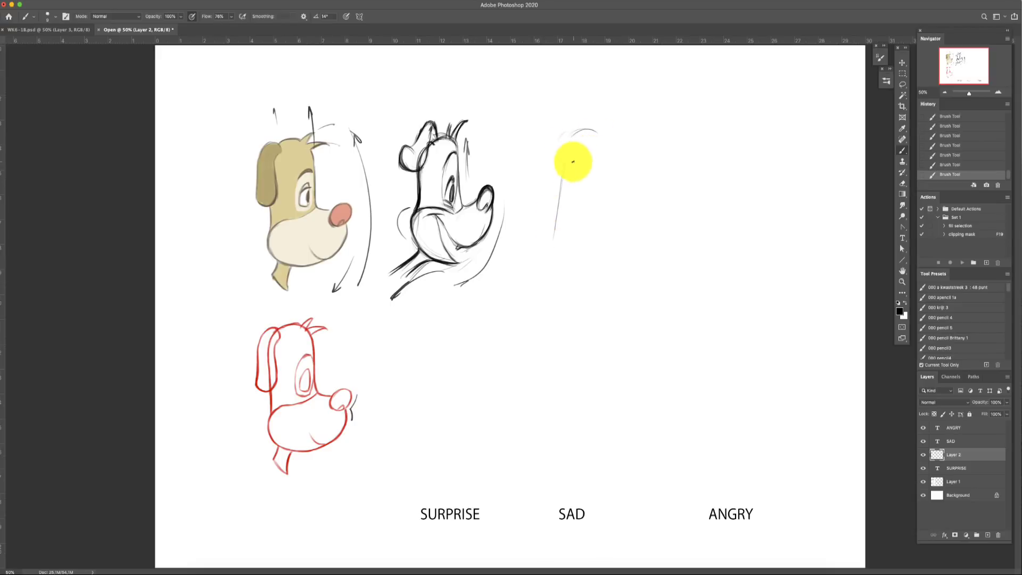
pyautogui.moveTo(570, 139)
pyautogui.mouseDown()
pyautogui.moveTo(596, 154)
pyautogui.moveTo(595, 167)
pyautogui.moveTo(603, 151)
pyautogui.moveTo(615, 222)
pyautogui.mouseUp()
pyautogui.moveTo(603, 150)
pyautogui.mouseDown()
pyautogui.moveTo(579, 192)
pyautogui.moveTo(568, 189)
pyautogui.moveTo(563, 162)
pyautogui.moveTo(544, 219)
pyautogui.mouseUp()
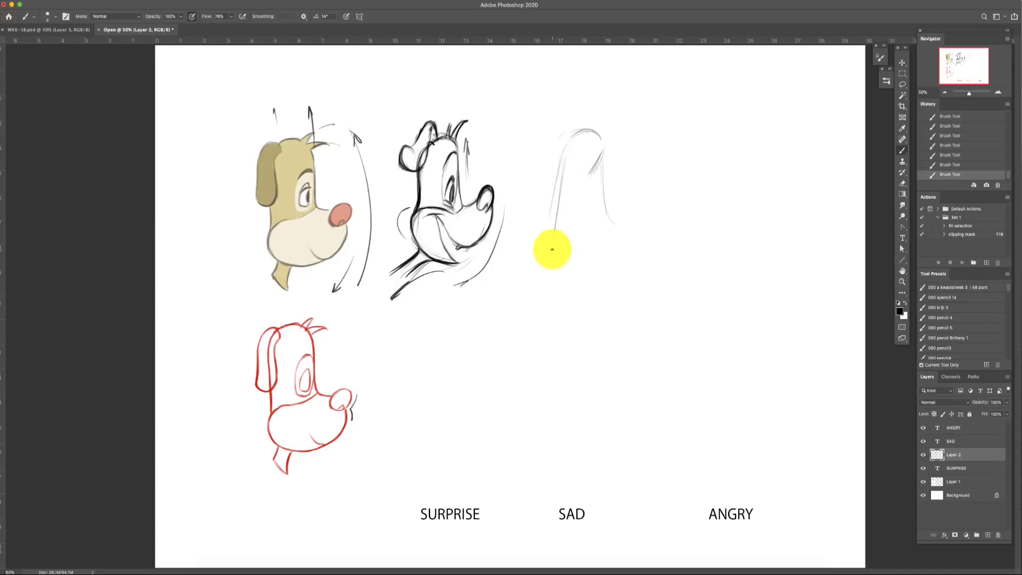
pyautogui.moveTo(292, 207); pyautogui.dragTo(291, 280)
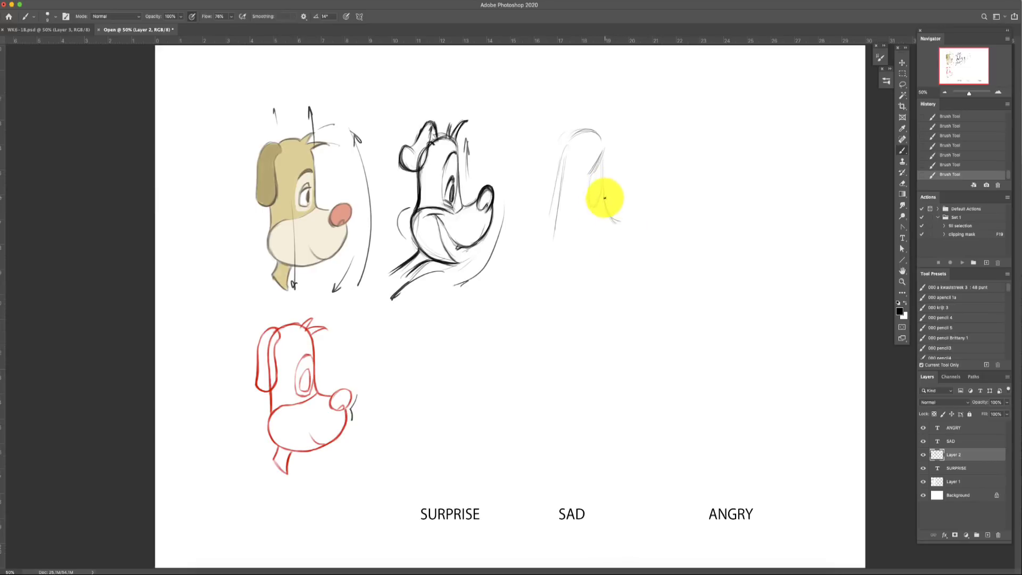
pyautogui.moveTo(591, 206)
pyautogui.mouseDown()
pyautogui.moveTo(569, 264)
pyautogui.moveTo(581, 233)
pyautogui.moveTo(577, 273)
pyautogui.moveTo(565, 263)
pyautogui.moveTo(580, 253)
pyautogui.moveTo(618, 271)
pyautogui.moveTo(633, 236)
pyautogui.mouseUp()
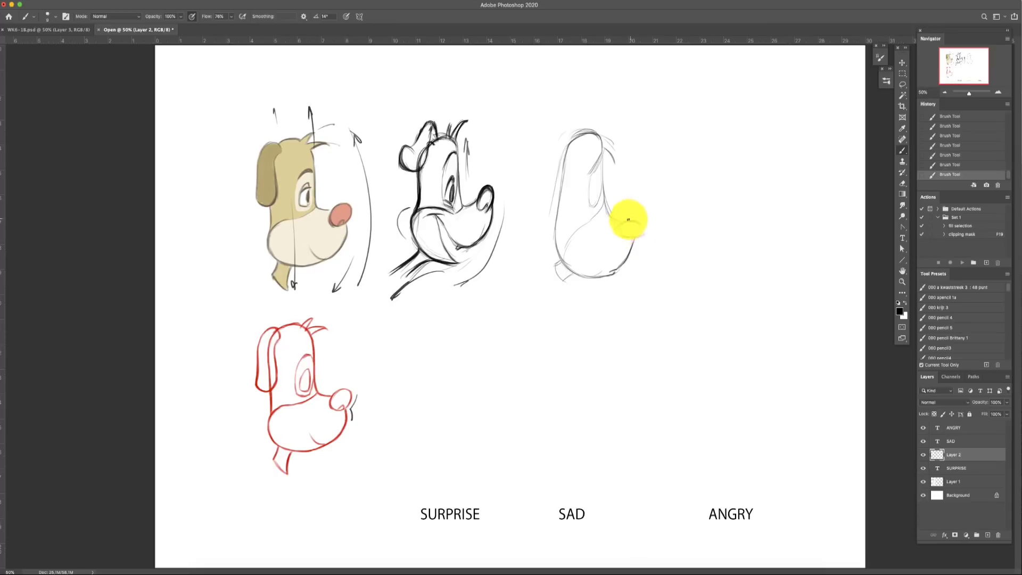
pyautogui.moveTo(628, 219)
pyautogui.mouseDown()
pyautogui.moveTo(637, 230)
pyautogui.moveTo(620, 231)
pyautogui.moveTo(624, 221)
pyautogui.mouseUp()
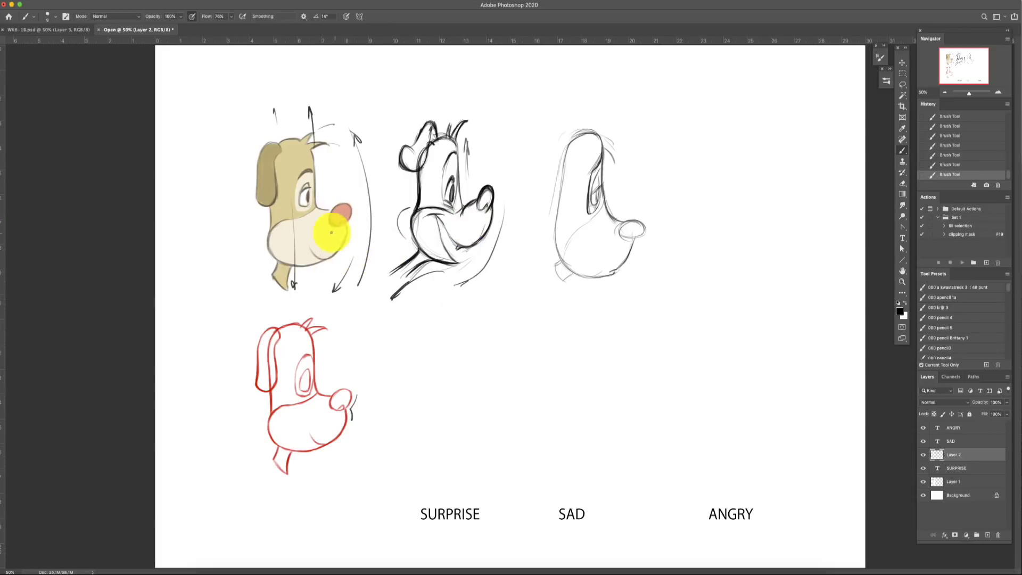
# Step: Step back and forward in History to compare the head with and without the recent strokes
pyautogui.click(937, 145)
pyautogui.click(952, 126)
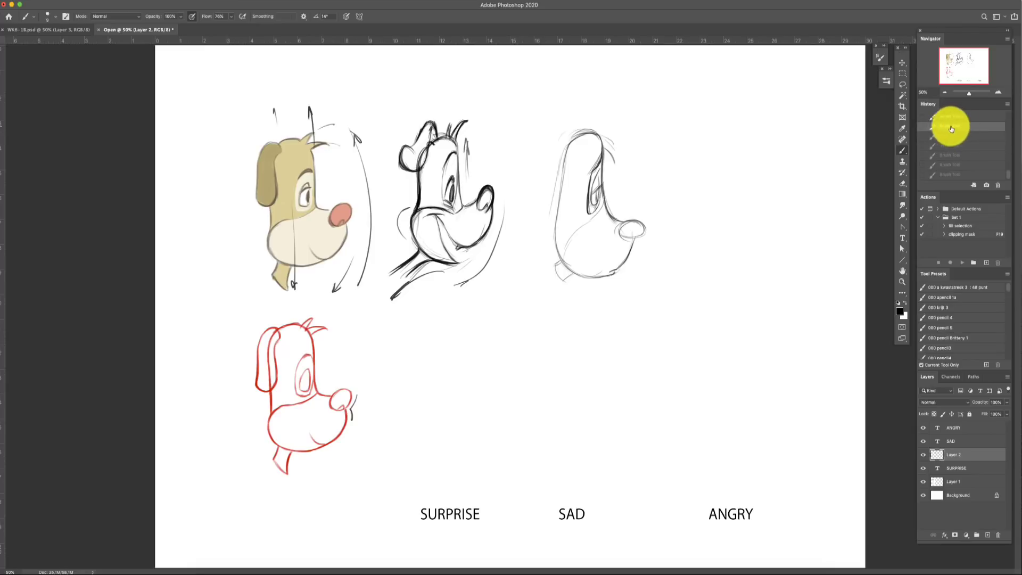
pyautogui.press('super+shift+z')
pyautogui.press('super+shift+z')
pyautogui.press('super+shift+z')
pyautogui.press('super+shift+z')
pyautogui.press('super+shift+z')
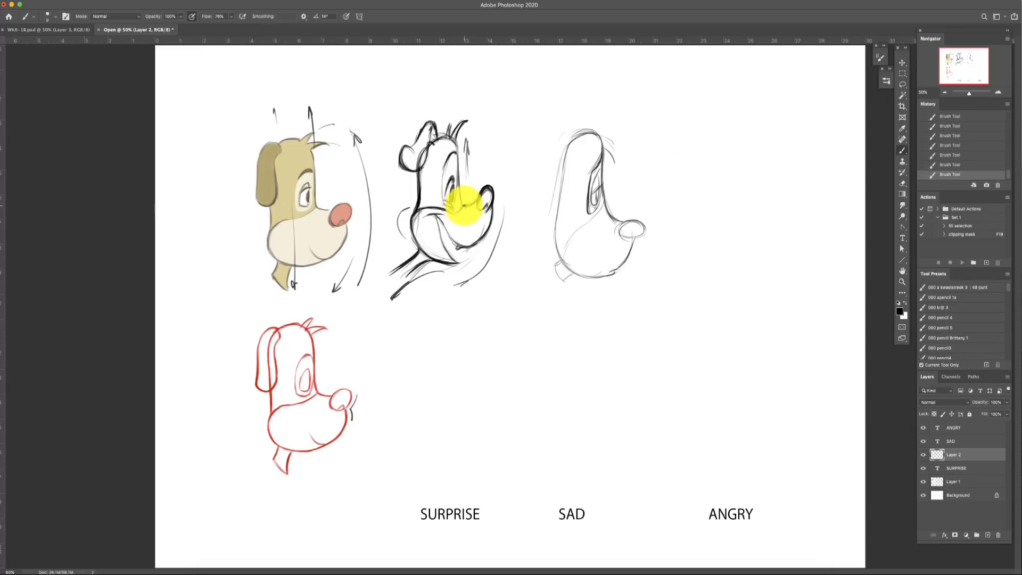
pyautogui.click(952, 126)
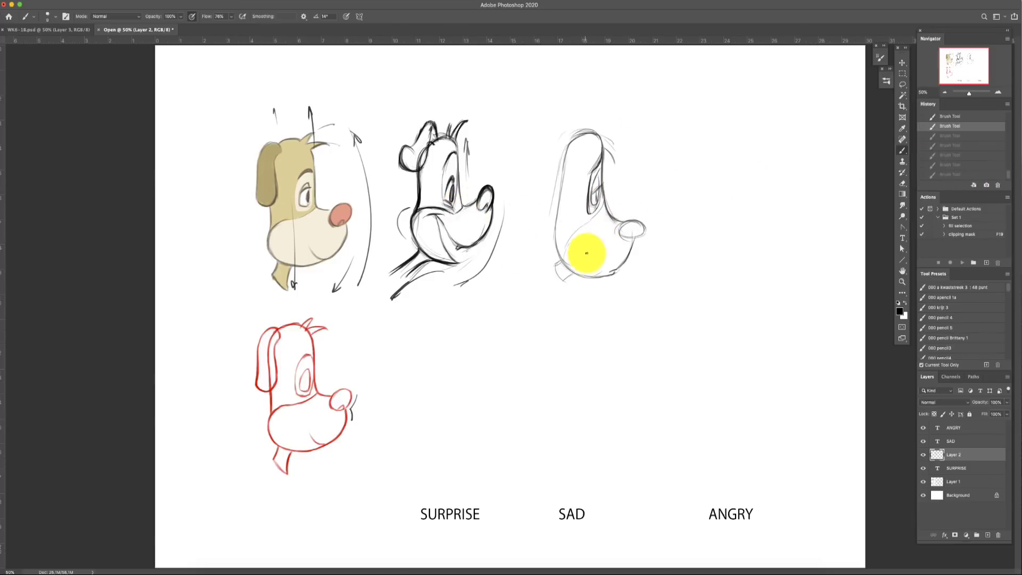
pyautogui.press('super+shift+z')
pyautogui.press('super+shift+z')
pyautogui.press('super+shift+z')
pyautogui.press('super+shift+z')
pyautogui.press('super+shift+z')
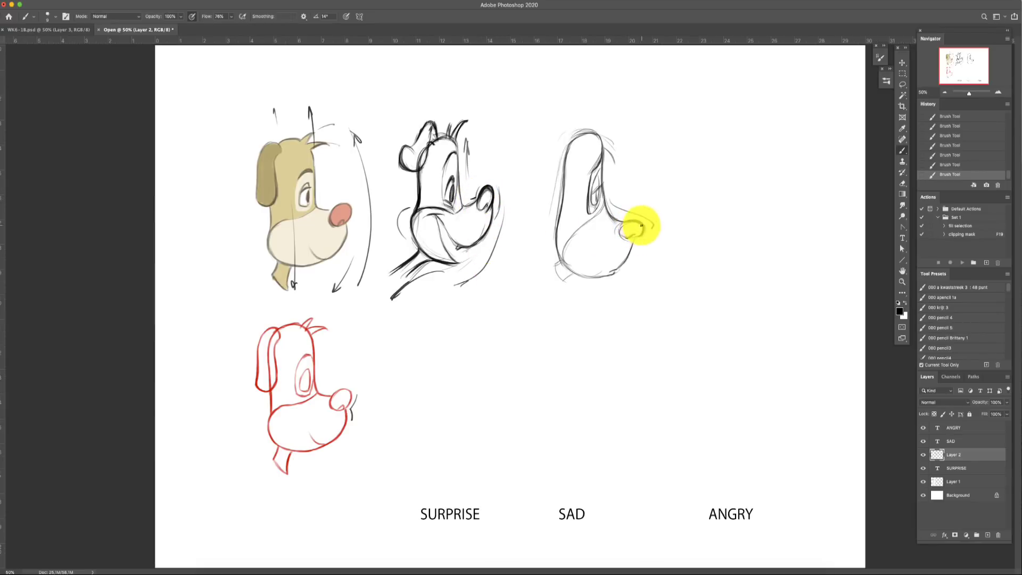
# Step: Erase part of the sad head's nose, then redraw the nose curve, head stroke and chin in dark lines
pyautogui.click(902, 183)
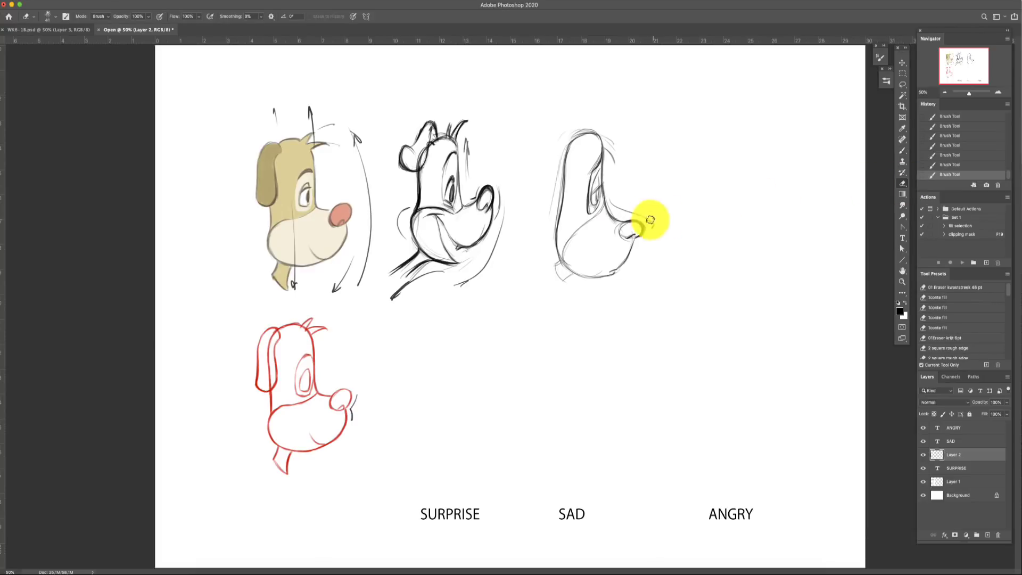
pyautogui.moveTo(648, 230); pyautogui.dragTo(630, 257)
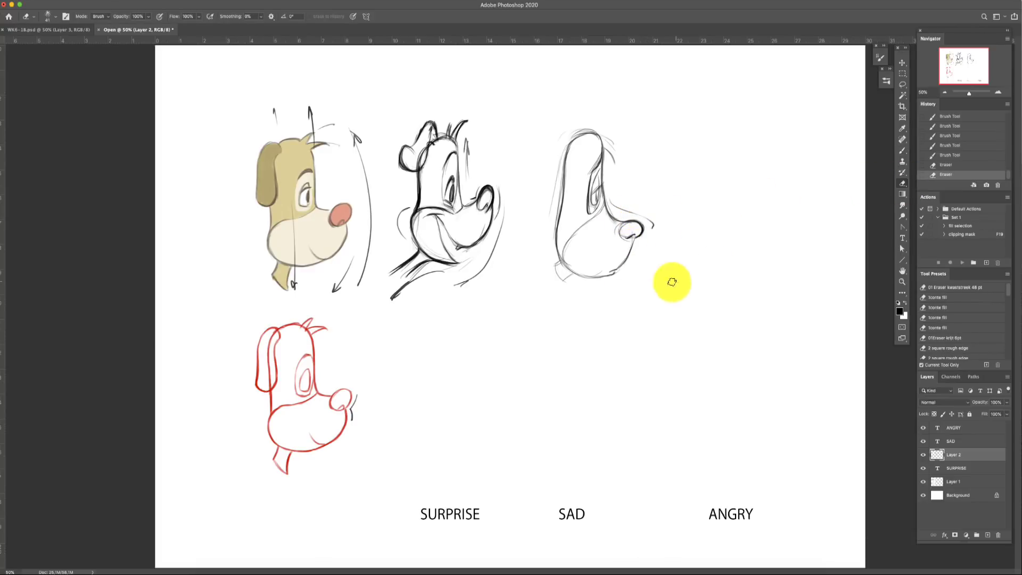
pyautogui.click(901, 151)
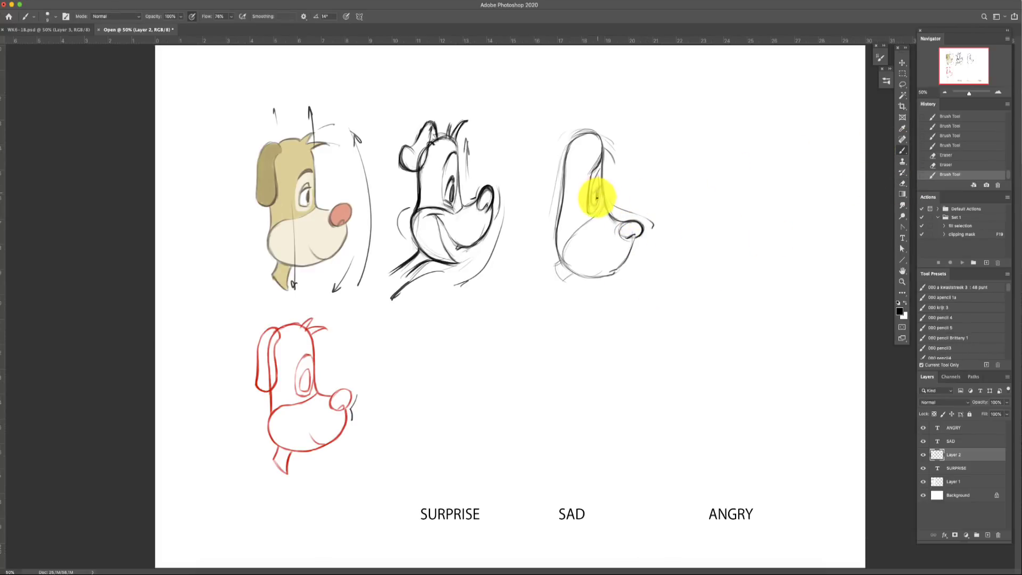
pyautogui.moveTo(596, 198); pyautogui.dragTo(602, 184)
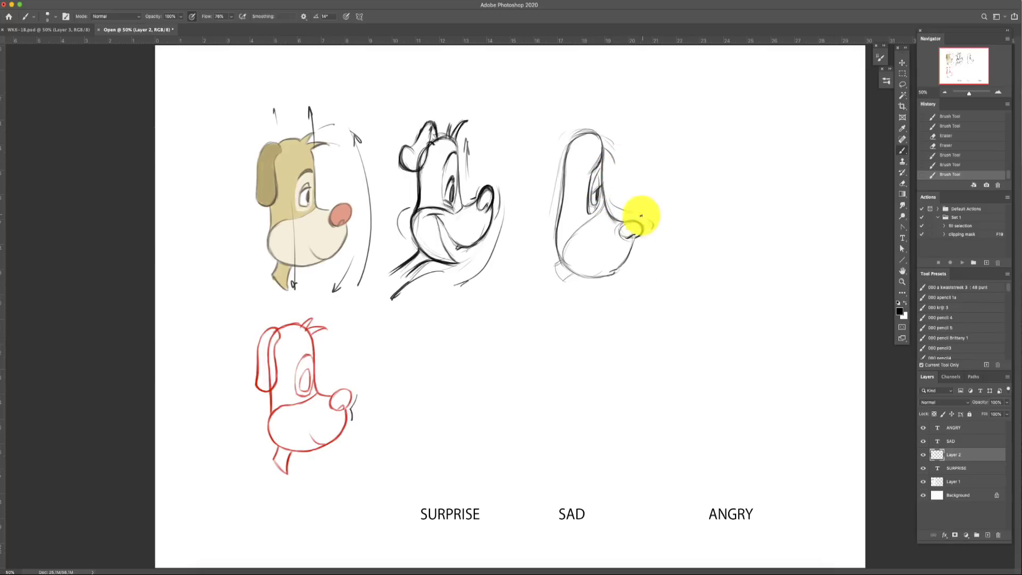
pyautogui.moveTo(620, 231); pyautogui.dragTo(637, 243)
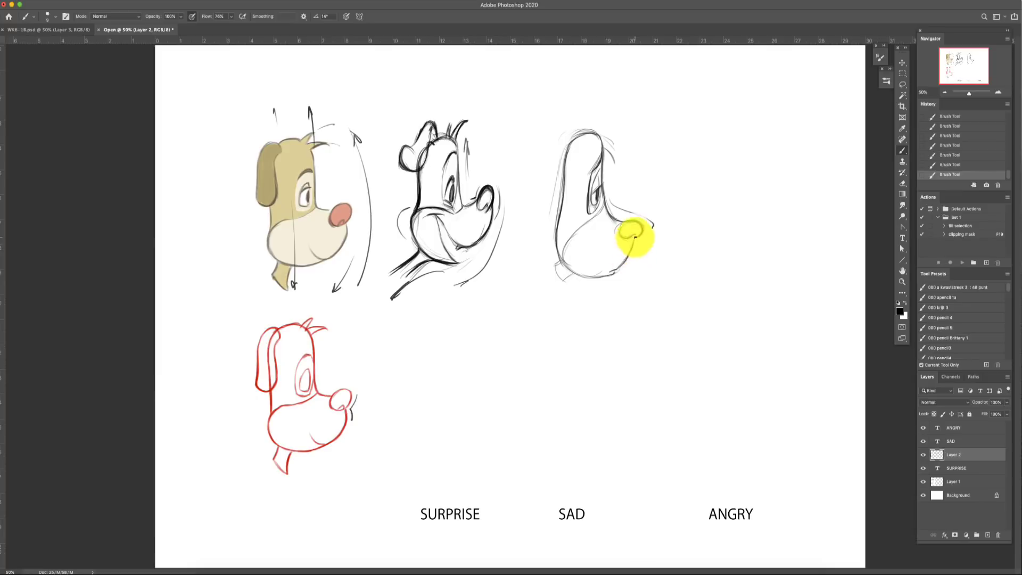
pyautogui.moveTo(635, 237); pyautogui.dragTo(618, 267)
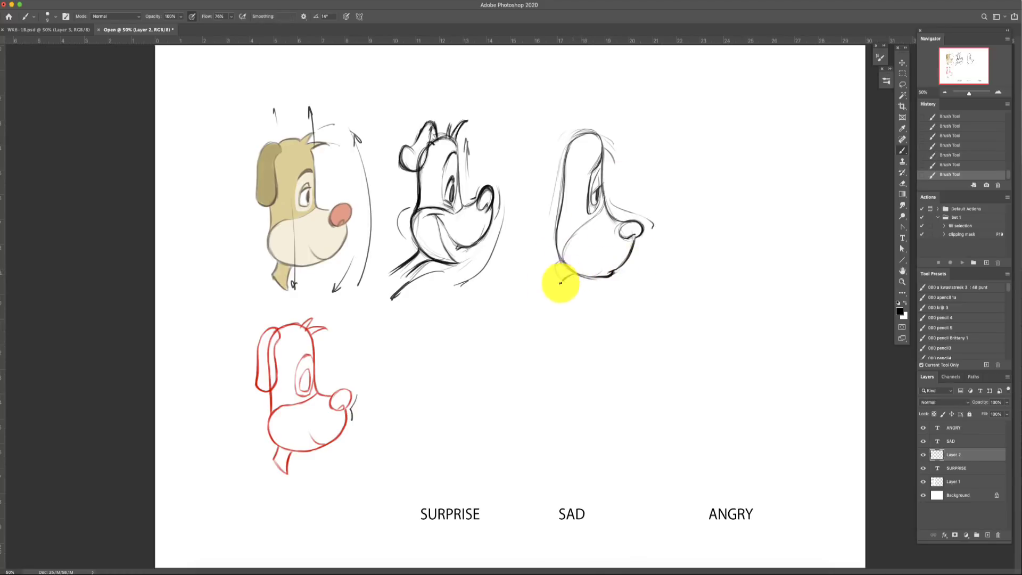
pyautogui.moveTo(552, 264); pyautogui.dragTo(562, 279)
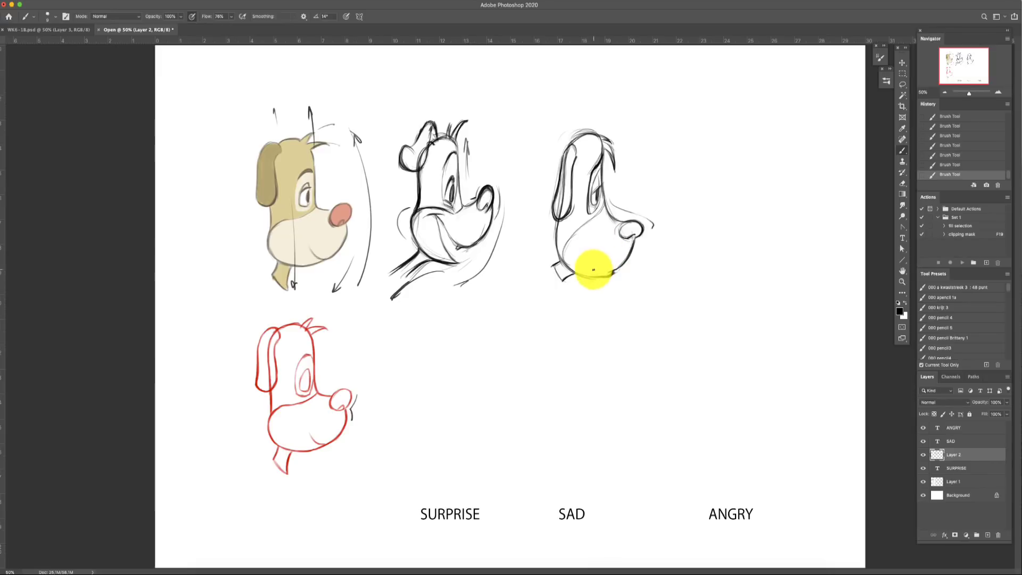
# Step: Erase the grinning dog's cheek and chin lines and redraw the cheek curve
pyautogui.click(902, 183)
pyautogui.moveTo(471, 243)
pyautogui.mouseDown()
pyautogui.moveTo(409, 217)
pyautogui.moveTo(429, 255)
pyautogui.moveTo(452, 263)
pyautogui.mouseUp()
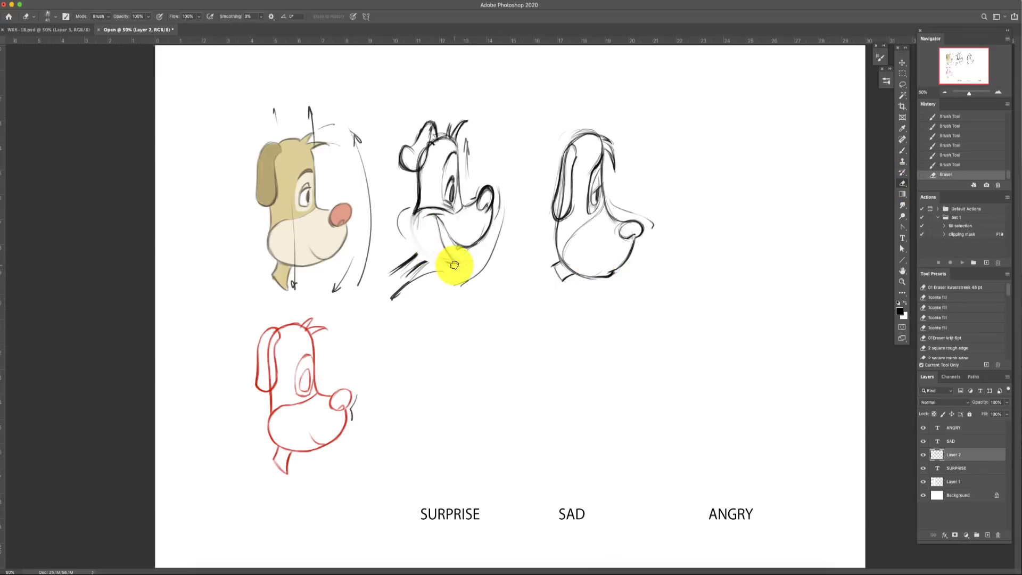
pyautogui.click(902, 150)
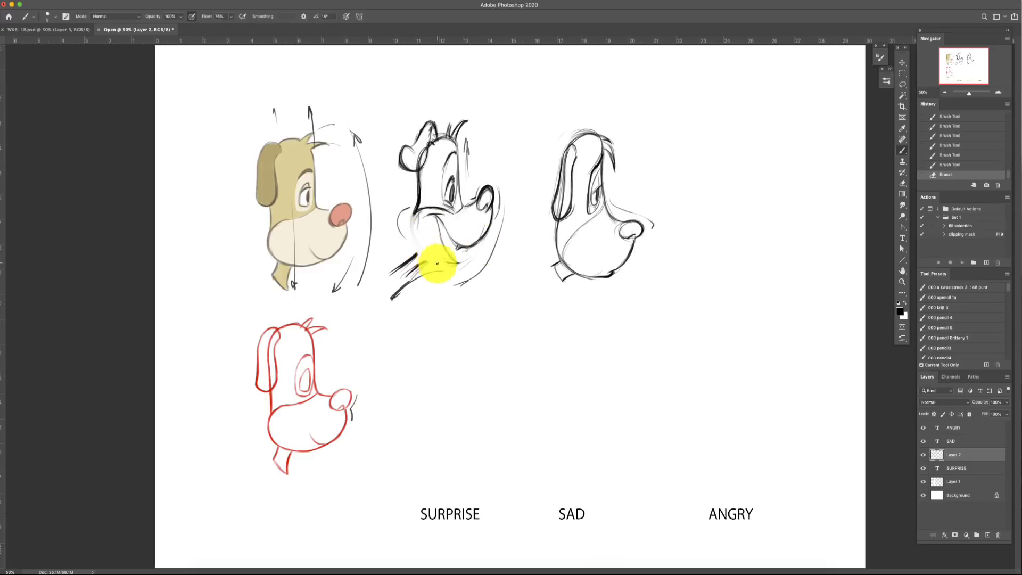
pyautogui.moveTo(449, 265)
pyautogui.mouseDown()
pyautogui.moveTo(422, 257)
pyautogui.moveTo(454, 261)
pyautogui.moveTo(416, 235)
pyautogui.moveTo(416, 221)
pyautogui.moveTo(416, 253)
pyautogui.moveTo(415, 208)
pyautogui.moveTo(419, 241)
pyautogui.mouseUp()
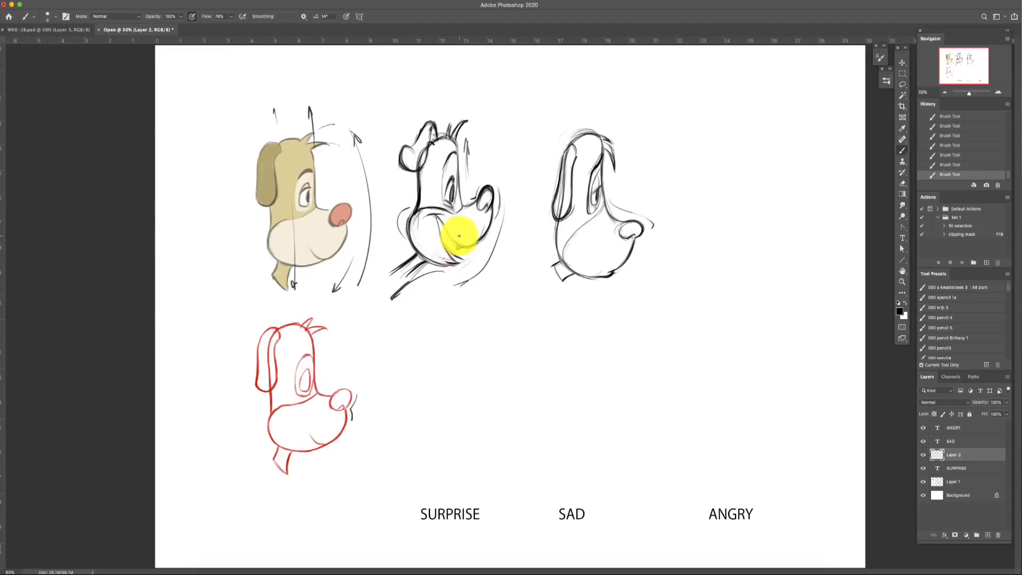
# Step: Set the eraser to 11 px and clean stray lines around the grinning dog's mouth and cheek
pyautogui.click(902, 183)
pyautogui.rightClick(453, 259)
pyautogui.click(492, 283)
pyautogui.click(455, 261)
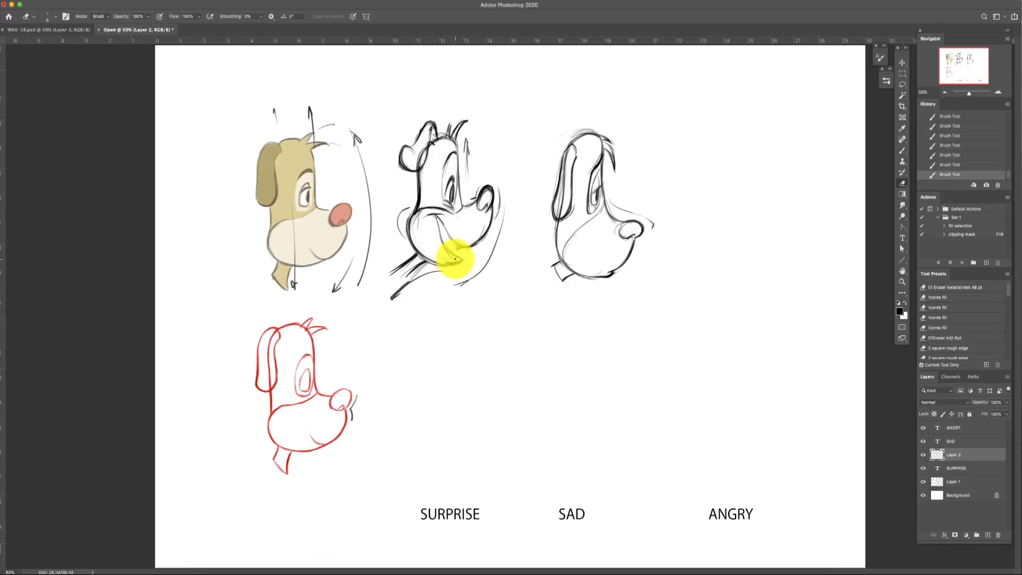
pyautogui.rightClick(457, 257)
pyautogui.click(514, 283)
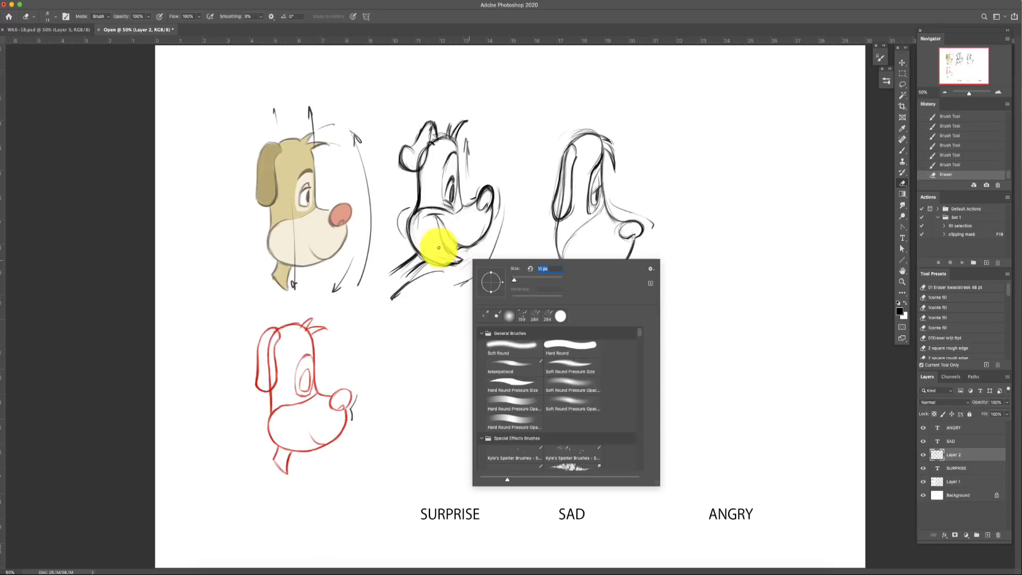
pyautogui.click(445, 253)
pyautogui.moveTo(467, 251)
pyautogui.mouseDown()
pyautogui.moveTo(449, 266)
pyautogui.moveTo(460, 263)
pyautogui.mouseUp()
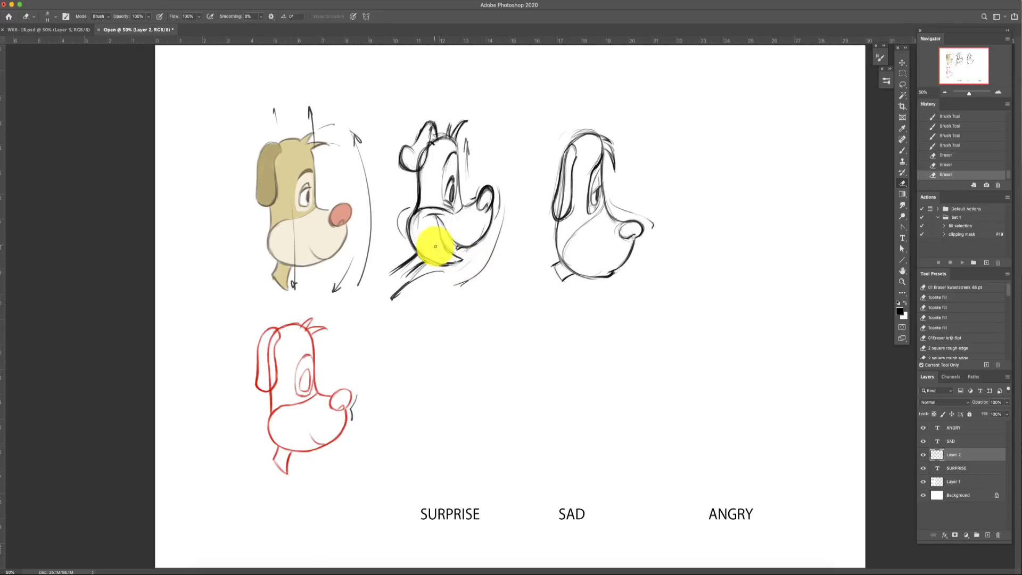
pyautogui.moveTo(419, 217)
pyautogui.mouseDown()
pyautogui.moveTo(439, 237)
pyautogui.moveTo(440, 257)
pyautogui.moveTo(431, 256)
pyautogui.moveTo(461, 258)
pyautogui.mouseUp()
pyautogui.click(901, 151)
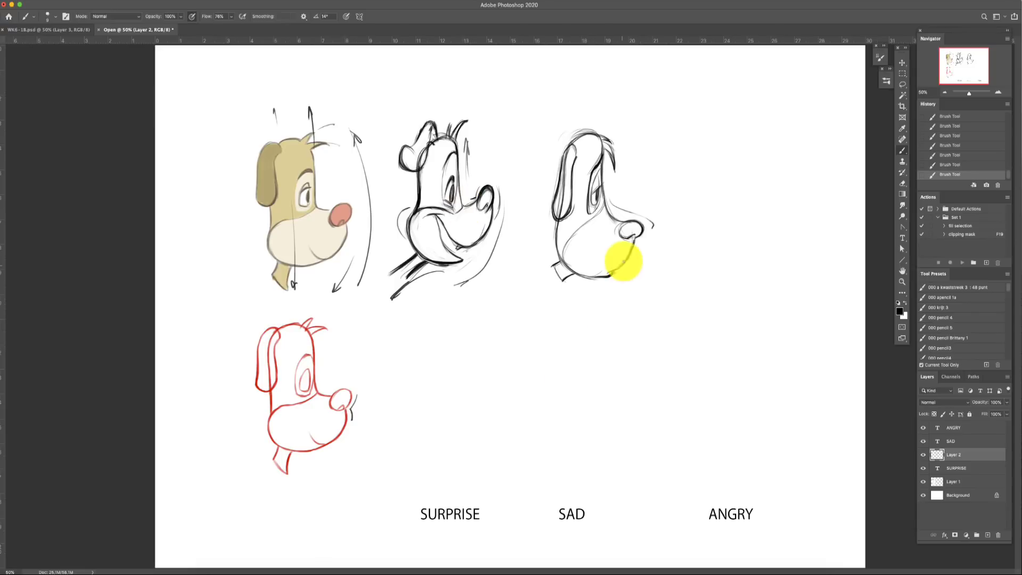
# Step: Lasso the SAD sketch and move it left and up
pyautogui.click(902, 84)
pyautogui.moveTo(598, 113)
pyautogui.mouseDown()
pyautogui.moveTo(536, 326)
pyautogui.moveTo(633, 101)
pyautogui.mouseUp()
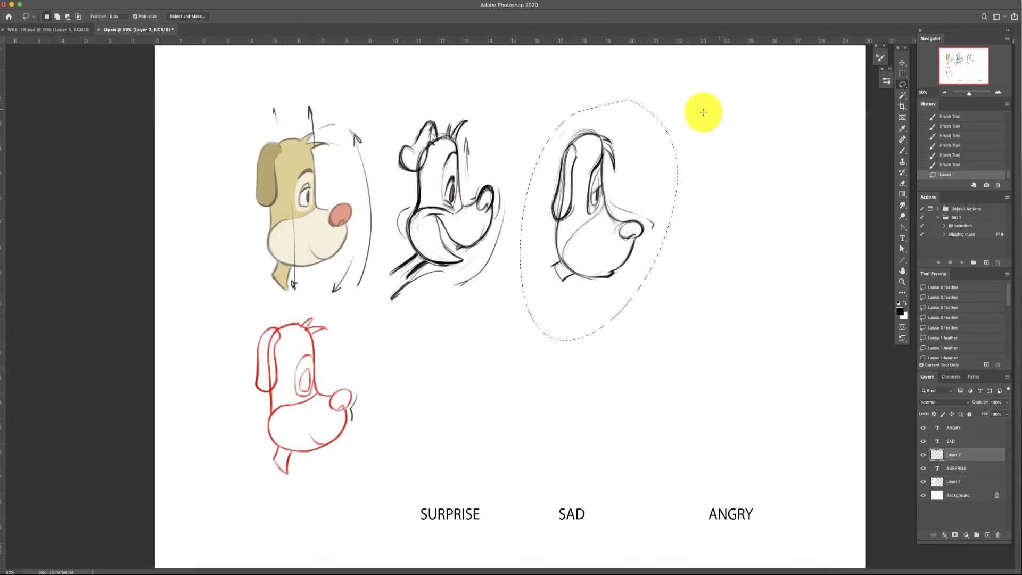
pyautogui.click(902, 63)
pyautogui.moveTo(645, 240); pyautogui.dragTo(612, 241)
# Step: Scale the selected SAD sketch to about 97% with Edit > Transform > Scale, commit, and deselect
pyautogui.click(75, 2)
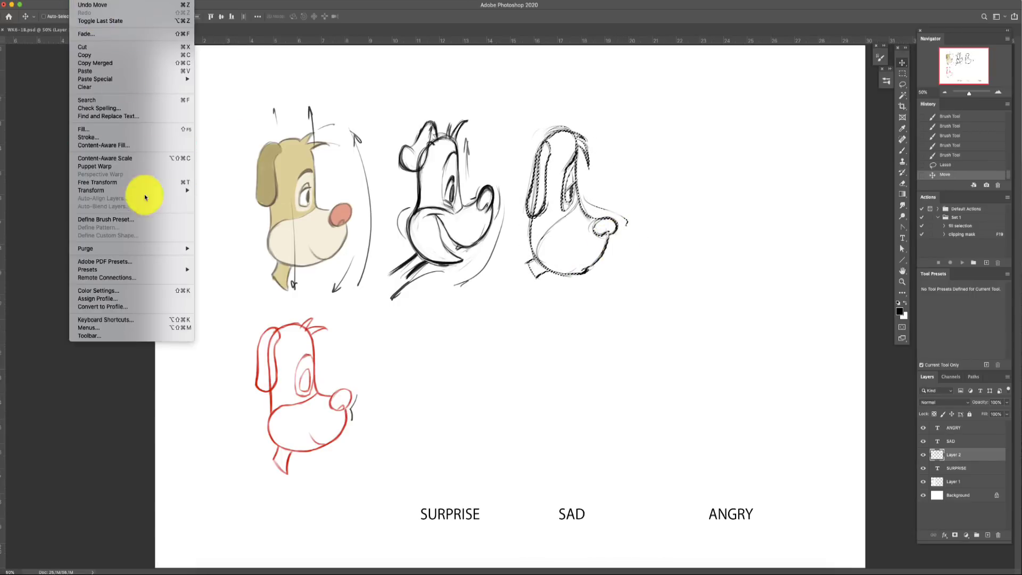
pyautogui.moveTo(145, 190)
pyautogui.click(220, 203)
pyautogui.moveTo(620, 279); pyautogui.dragTo(605, 262)
pyautogui.press('Return')
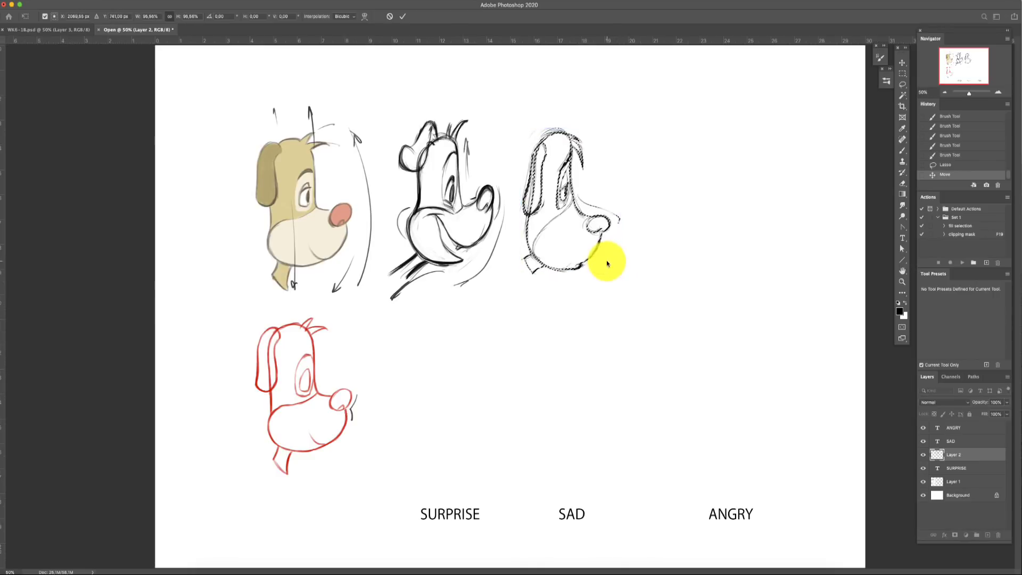
pyautogui.press('super+d')
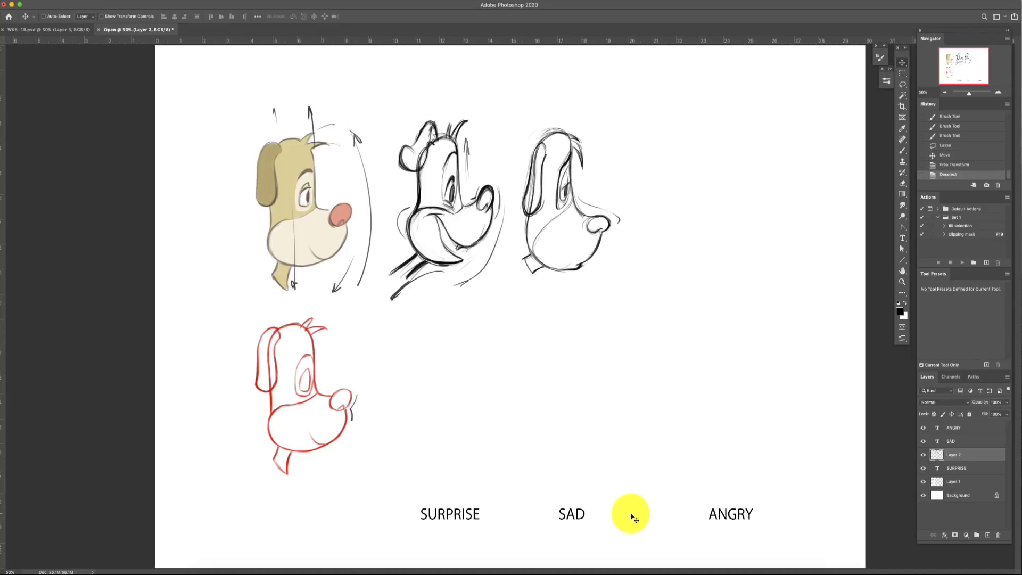
pyautogui.press('b')
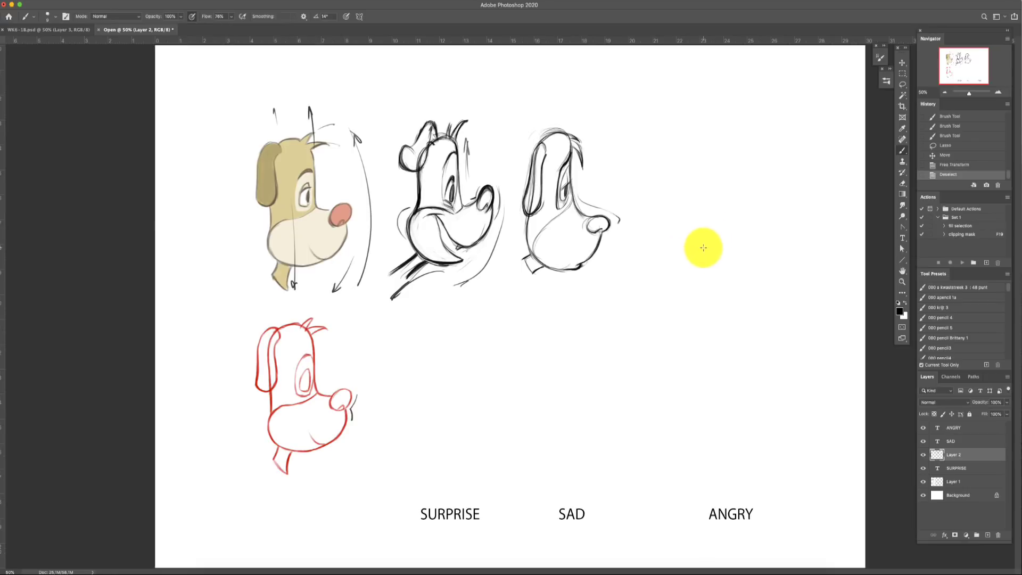
# Step: Draw an arrow from the tan dog's nose and cut away the guide arcs around the coloured head
pyautogui.rightClick(756, 228)
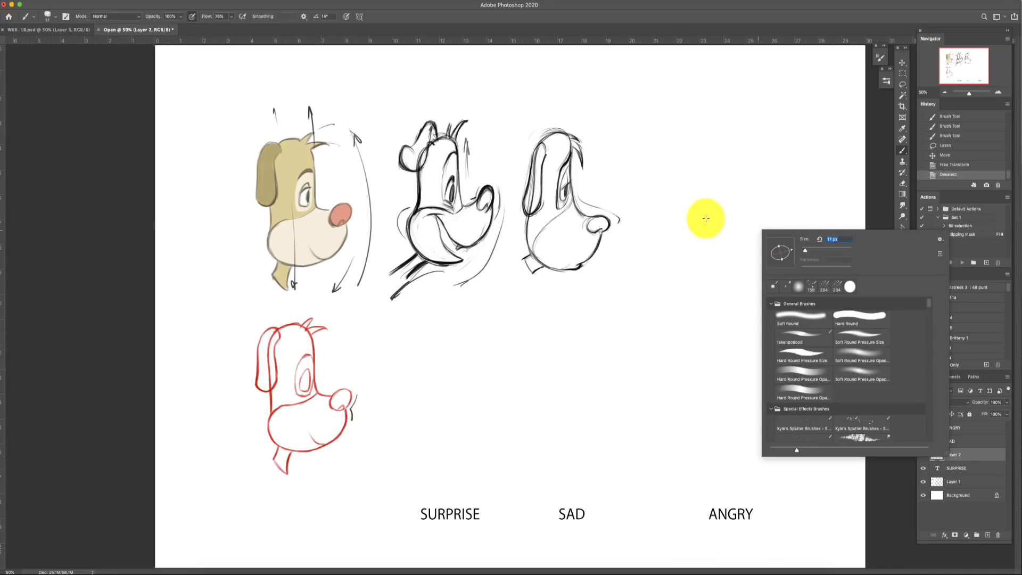
pyautogui.moveTo(776, 217); pyautogui.dragTo(745, 215)
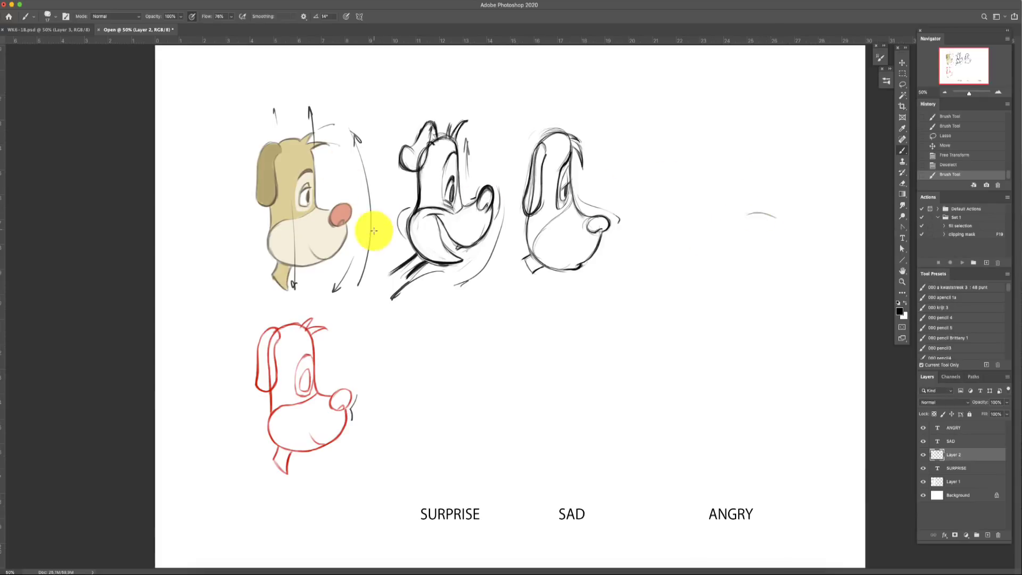
pyautogui.moveTo(327, 235)
pyautogui.mouseDown()
pyautogui.moveTo(370, 234)
pyautogui.moveTo(250, 87)
pyautogui.moveTo(356, 134)
pyautogui.mouseUp()
pyautogui.click(902, 84)
pyautogui.hotkey('ctrl', 'x')
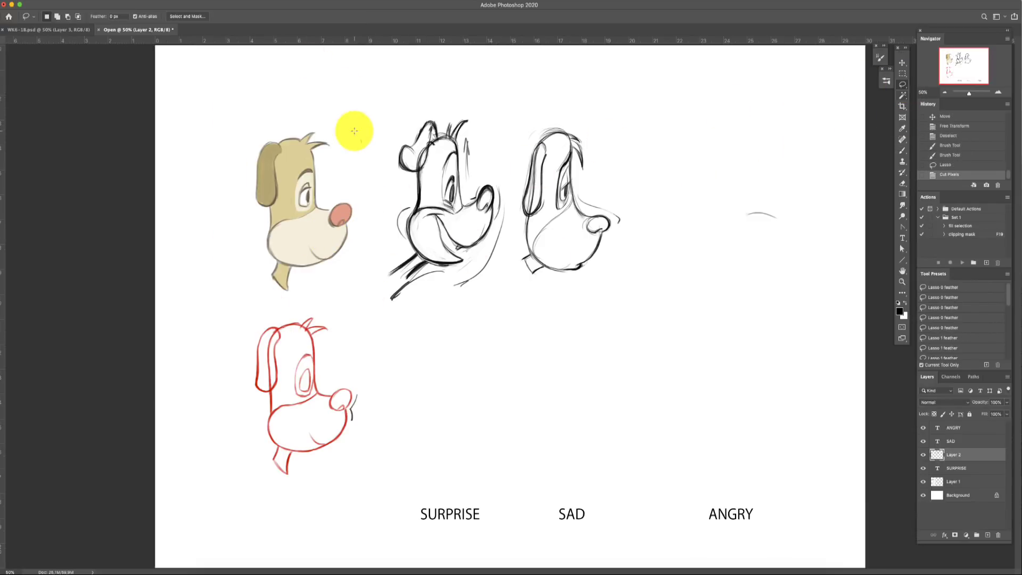
# Step: Redraw the arrow line from the reference nose, undoing a stray ear stroke
pyautogui.click(902, 151)
pyautogui.moveTo(342, 237); pyautogui.dragTo(386, 236)
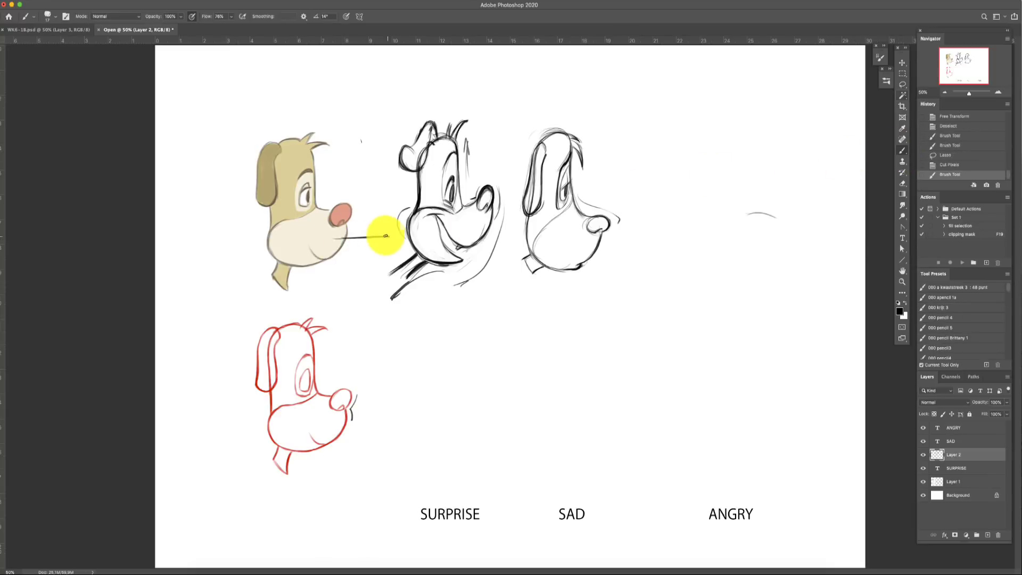
pyautogui.moveTo(317, 203)
pyautogui.mouseDown()
pyautogui.moveTo(280, 139)
pyautogui.moveTo(263, 211)
pyautogui.mouseUp()
pyautogui.hotkey('ctrl', 'z')
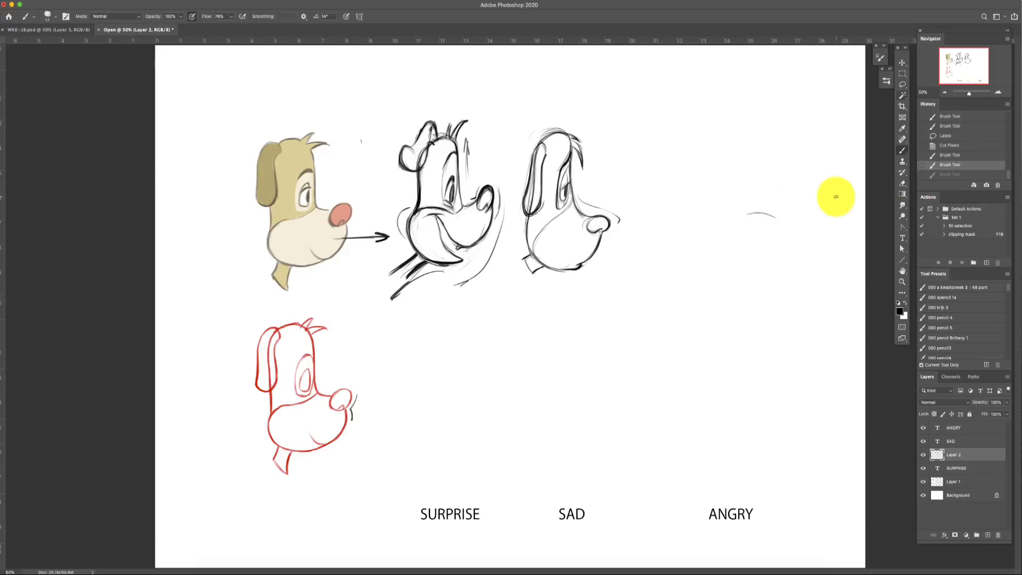
# Step: Rough in the top curve and back of the ANGRY head, erasing a stray right-hand stroke
pyautogui.rightClick(755, 214)
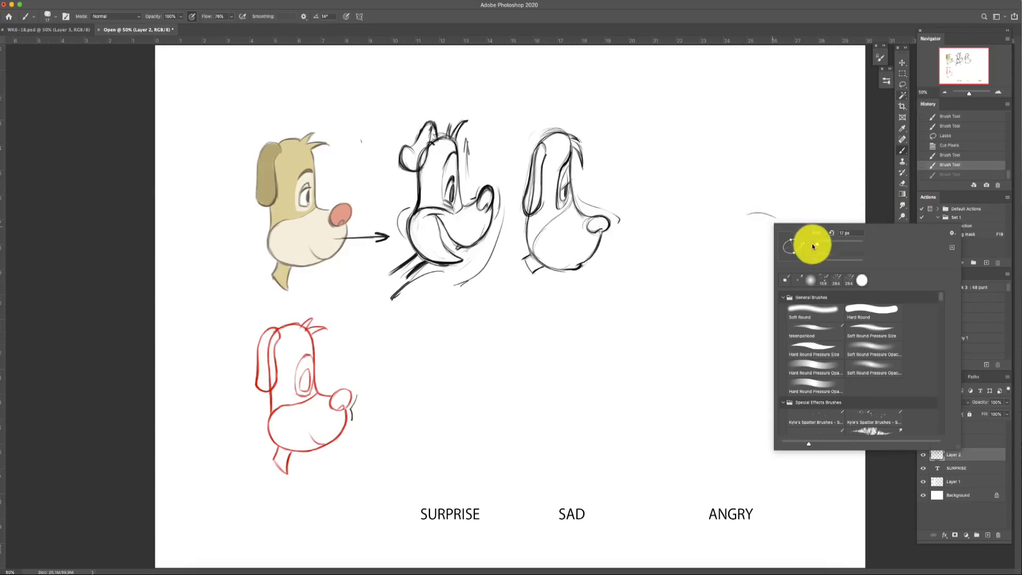
pyautogui.moveTo(686, 137); pyautogui.dragTo(718, 147)
pyautogui.moveTo(689, 138)
pyautogui.mouseDown()
pyautogui.moveTo(680, 164)
pyautogui.moveTo(720, 150)
pyautogui.mouseUp()
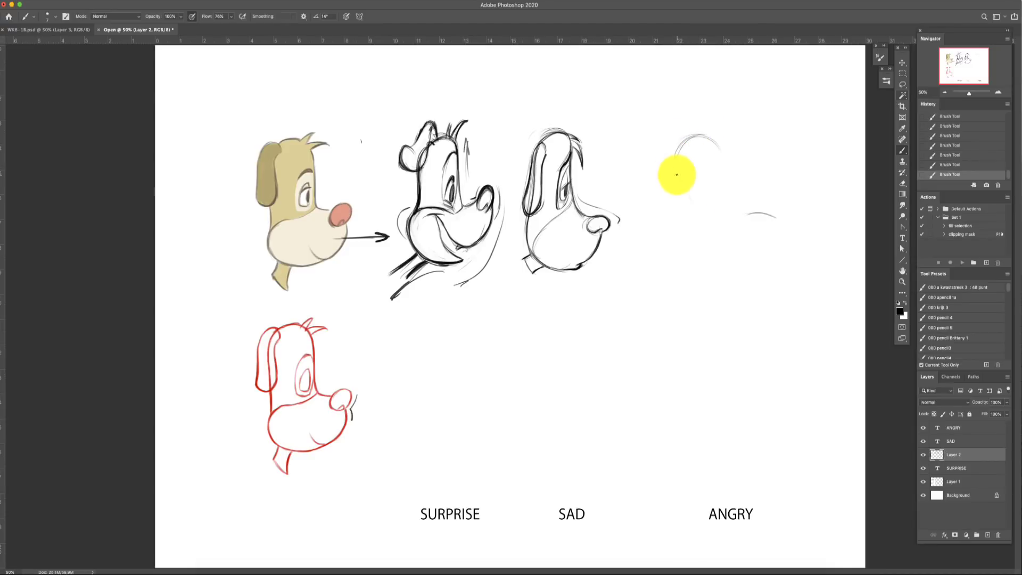
pyautogui.moveTo(675, 158); pyautogui.dragTo(694, 226)
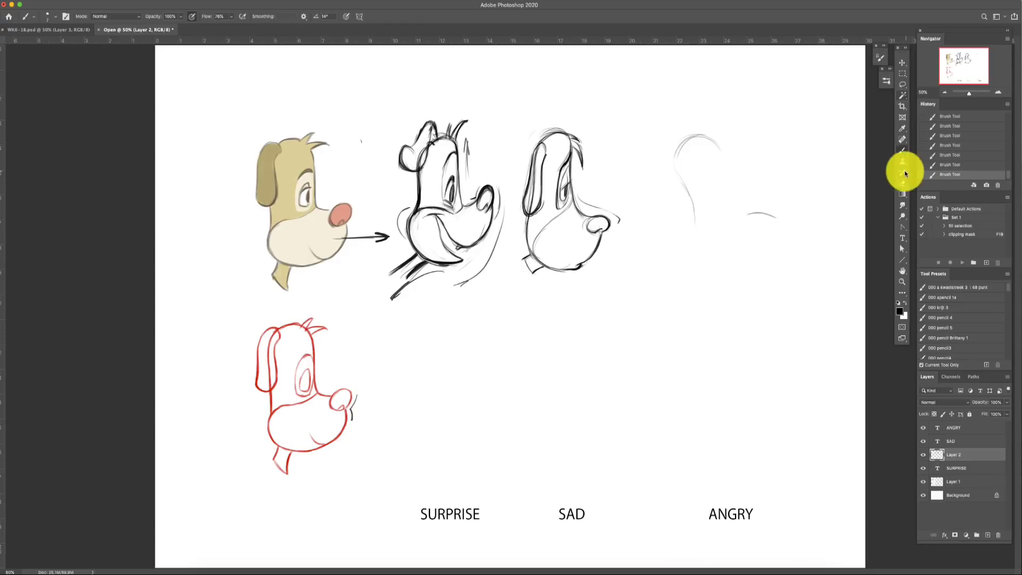
pyautogui.click(902, 184)
pyautogui.moveTo(773, 216)
pyautogui.mouseDown()
pyautogui.moveTo(745, 214)
pyautogui.moveTo(836, 207)
pyautogui.mouseUp()
pyautogui.click(900, 151)
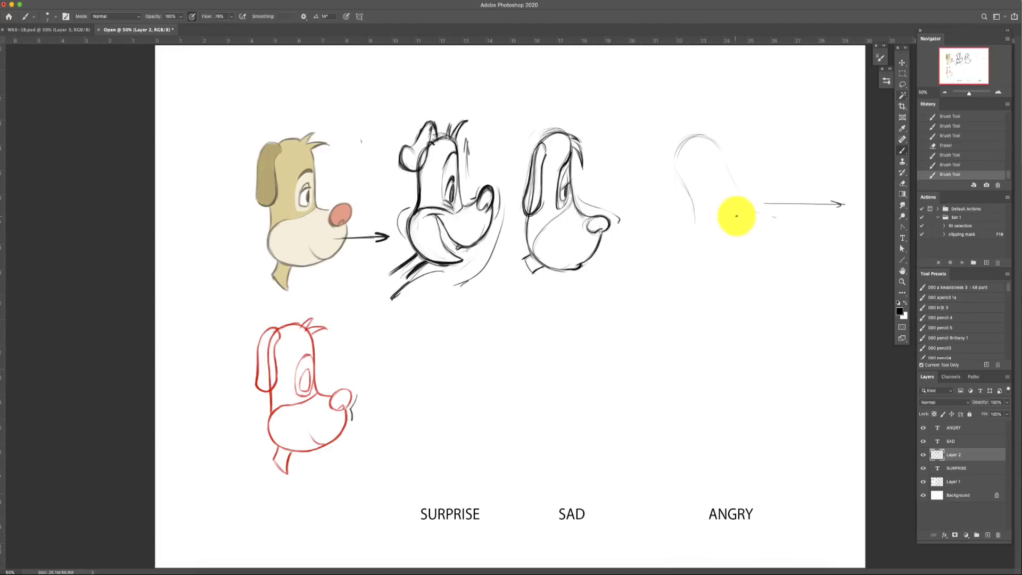
# Step: Sketch the ANGRY head's outline strokes, snout at the cheek and jaw line
pyautogui.moveTo(741, 196)
pyautogui.mouseDown()
pyautogui.moveTo(687, 240)
pyautogui.moveTo(715, 233)
pyautogui.moveTo(708, 228)
pyautogui.moveTo(720, 250)
pyautogui.moveTo(750, 206)
pyautogui.moveTo(740, 190)
pyautogui.moveTo(735, 203)
pyautogui.moveTo(745, 194)
pyautogui.moveTo(733, 211)
pyautogui.mouseUp()
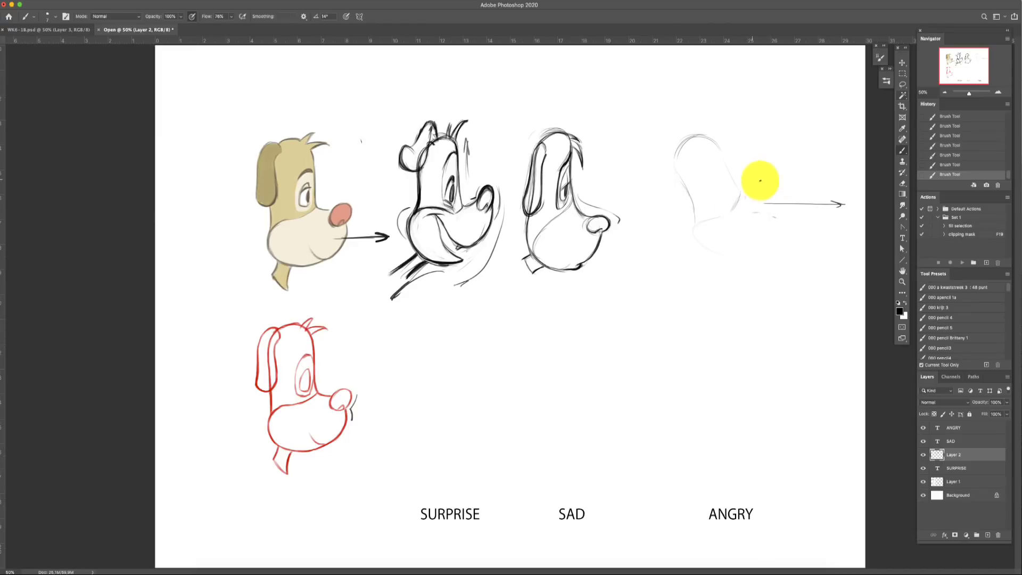
pyautogui.moveTo(753, 186); pyautogui.dragTo(785, 193)
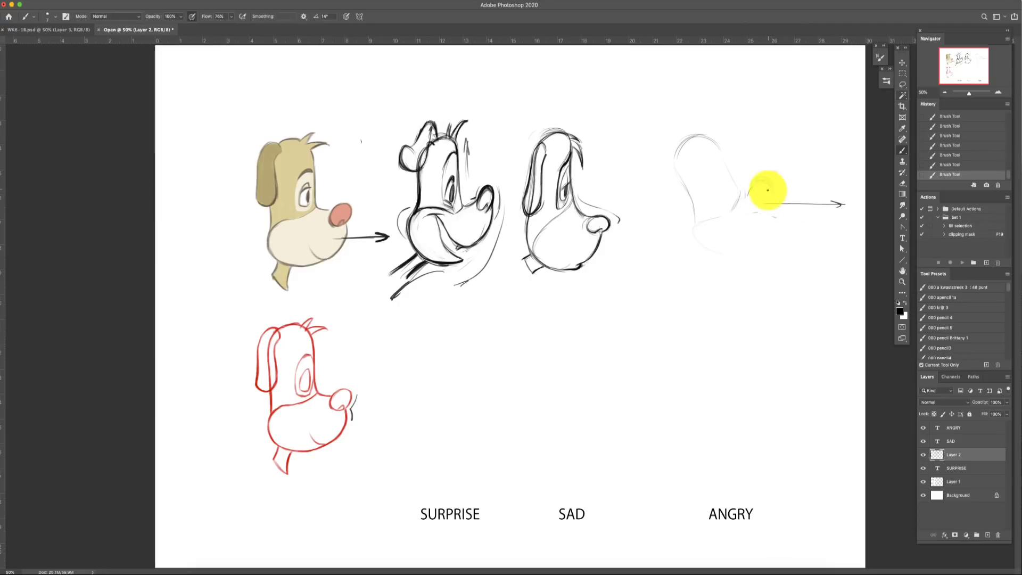
pyautogui.click(937, 145)
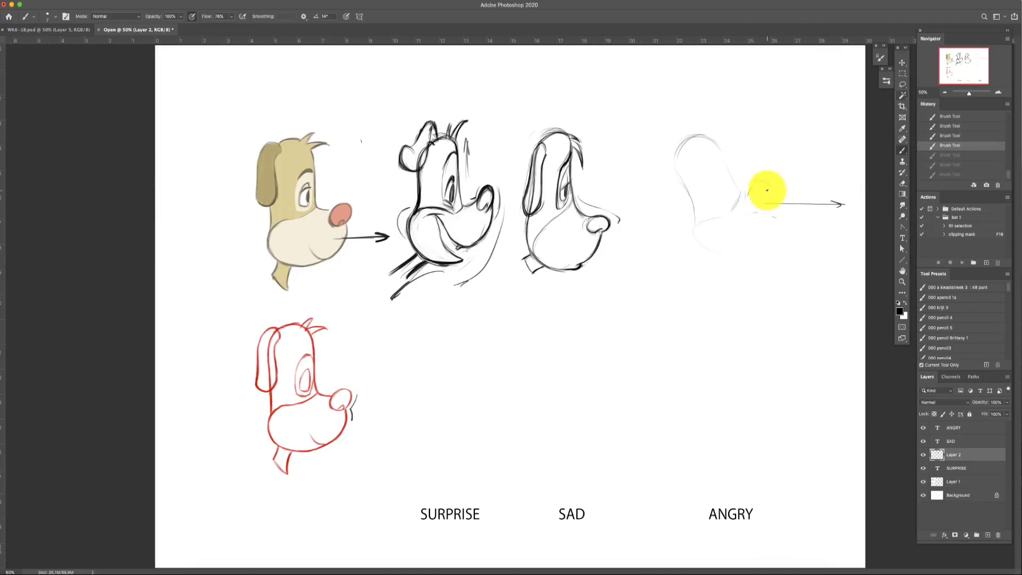
pyautogui.press('super+shift+z')
pyautogui.press('super+shift+z')
pyautogui.press('super+shift+z')
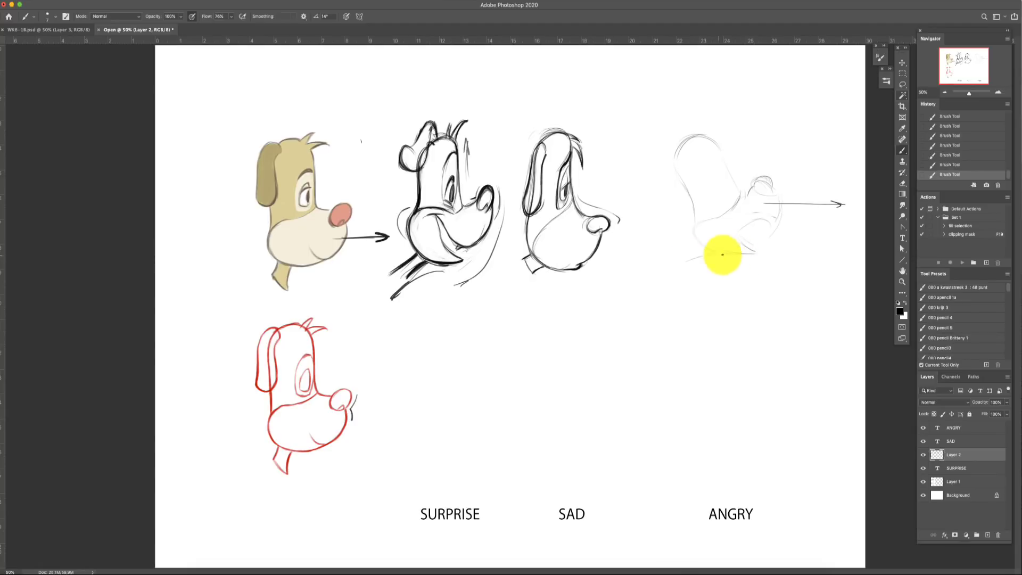
pyautogui.moveTo(720, 255); pyautogui.dragTo(683, 262)
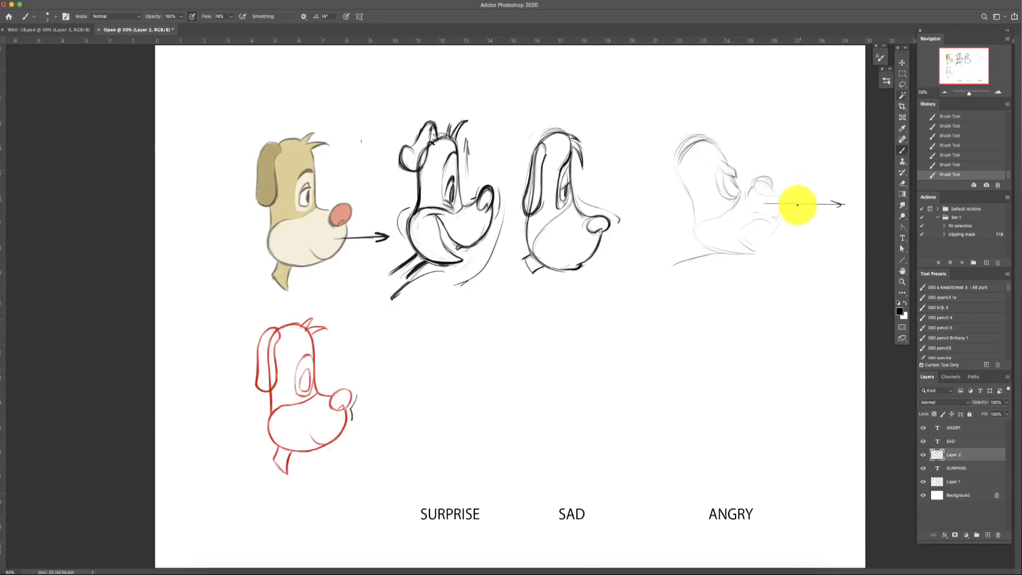
# Step: Erase the rough nose and guide arrow, then draw a light line from eye toward muzzle
pyautogui.click(902, 183)
pyautogui.moveTo(746, 183)
pyautogui.mouseDown()
pyautogui.moveTo(825, 212)
pyautogui.moveTo(755, 181)
pyautogui.moveTo(799, 206)
pyautogui.moveTo(839, 206)
pyautogui.mouseUp()
pyautogui.rightClick(766, 191)
pyautogui.click(903, 151)
pyautogui.click(902, 182)
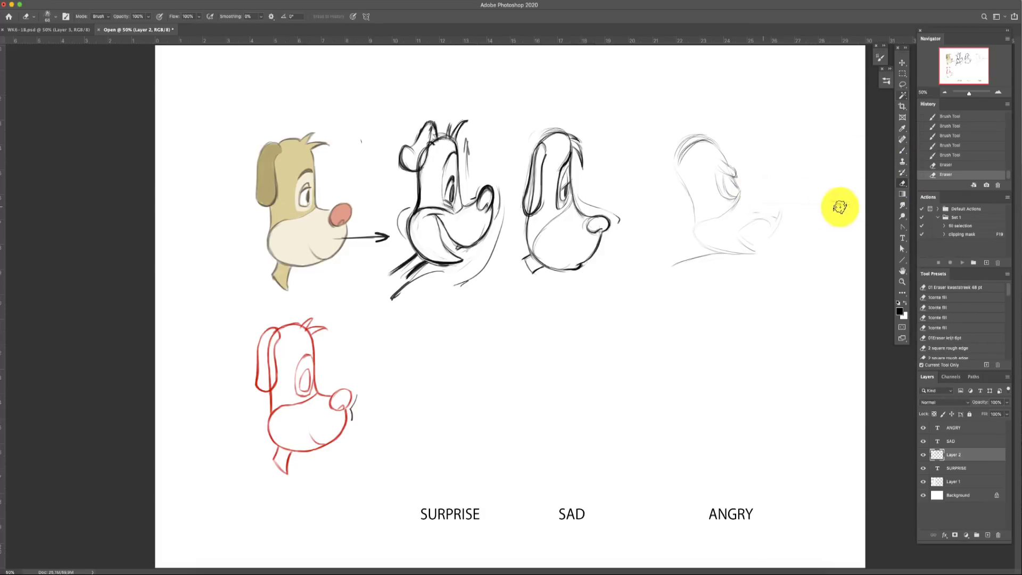
pyautogui.click(902, 151)
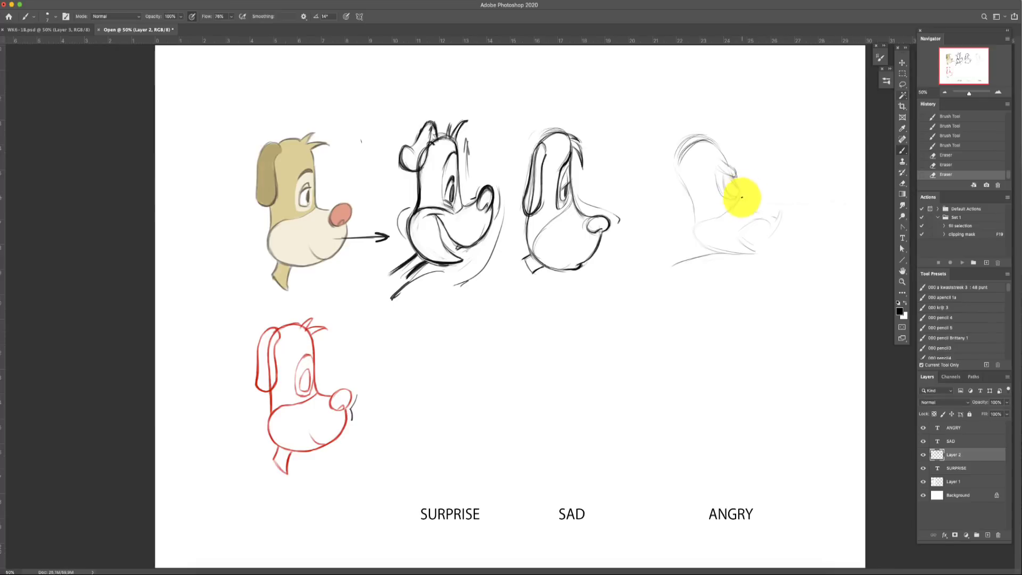
pyautogui.moveTo(738, 198)
pyautogui.mouseDown()
pyautogui.moveTo(739, 216)
pyautogui.moveTo(758, 190)
pyautogui.mouseUp()
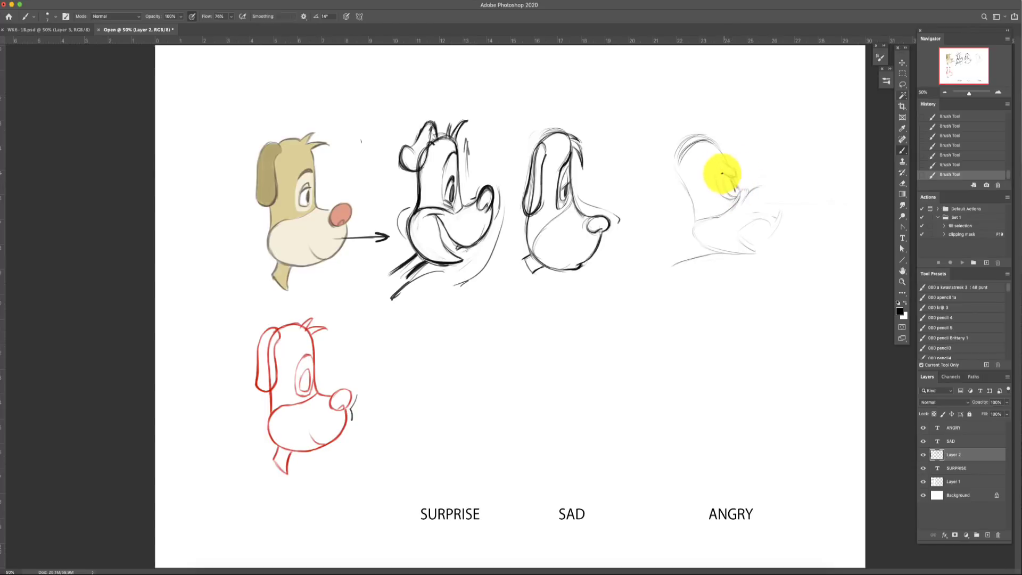
# Step: Refine the angry sketch's eye and pupil, then darken the nose and right muzzle edge
pyautogui.click(903, 183)
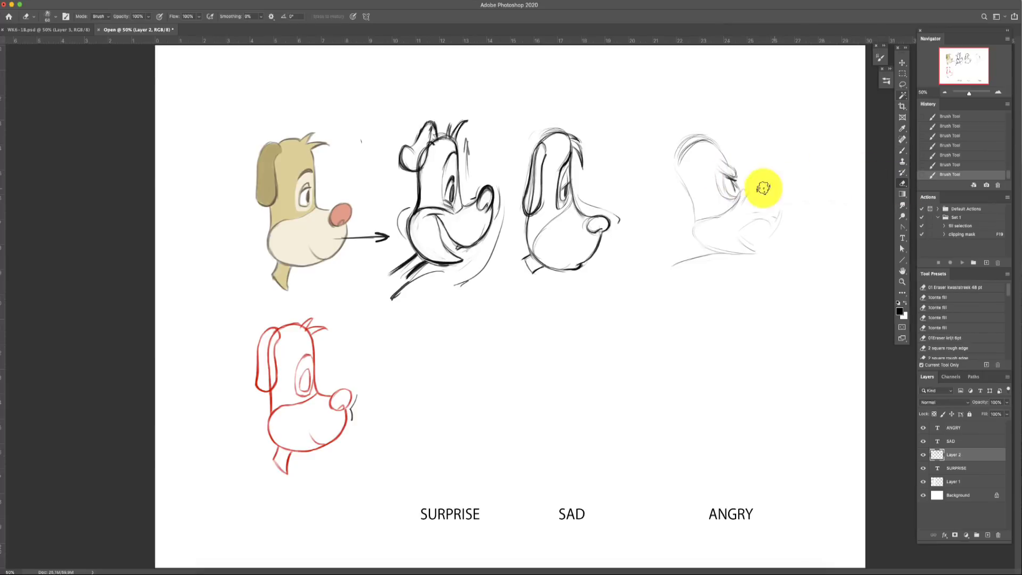
pyautogui.moveTo(742, 178); pyautogui.dragTo(738, 188)
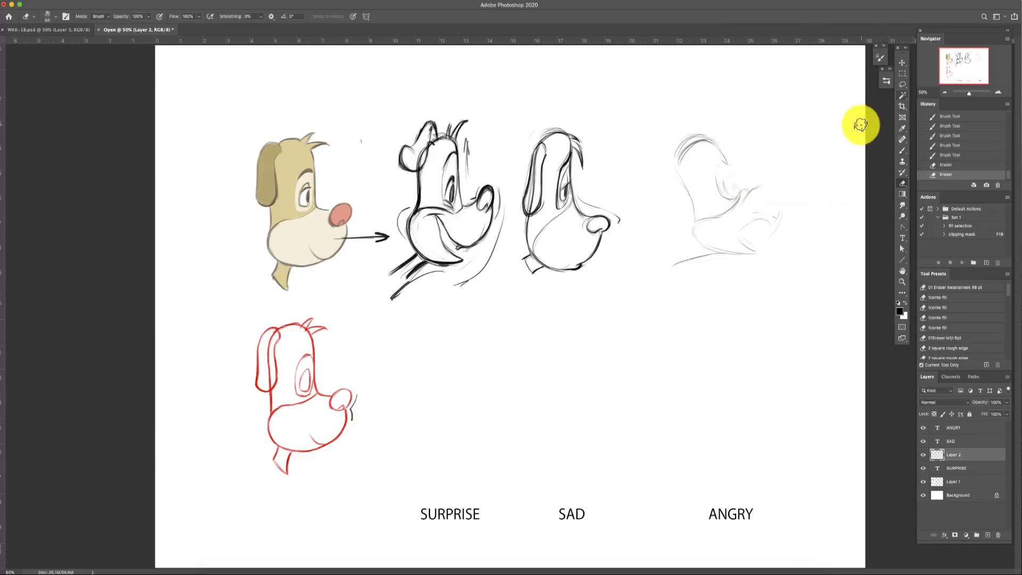
pyautogui.click(904, 152)
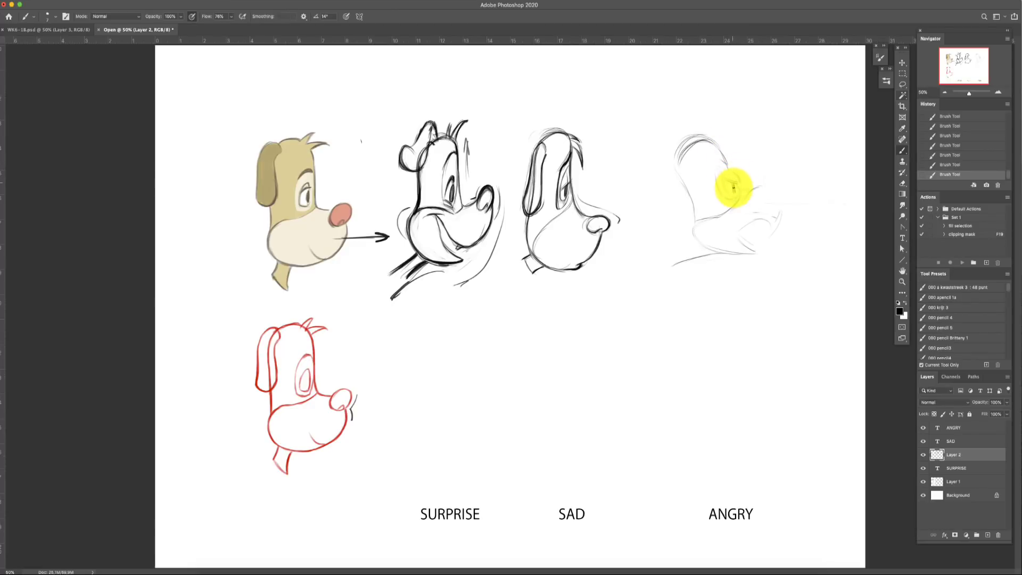
pyautogui.moveTo(733, 184); pyautogui.dragTo(730, 183)
pyautogui.click(902, 183)
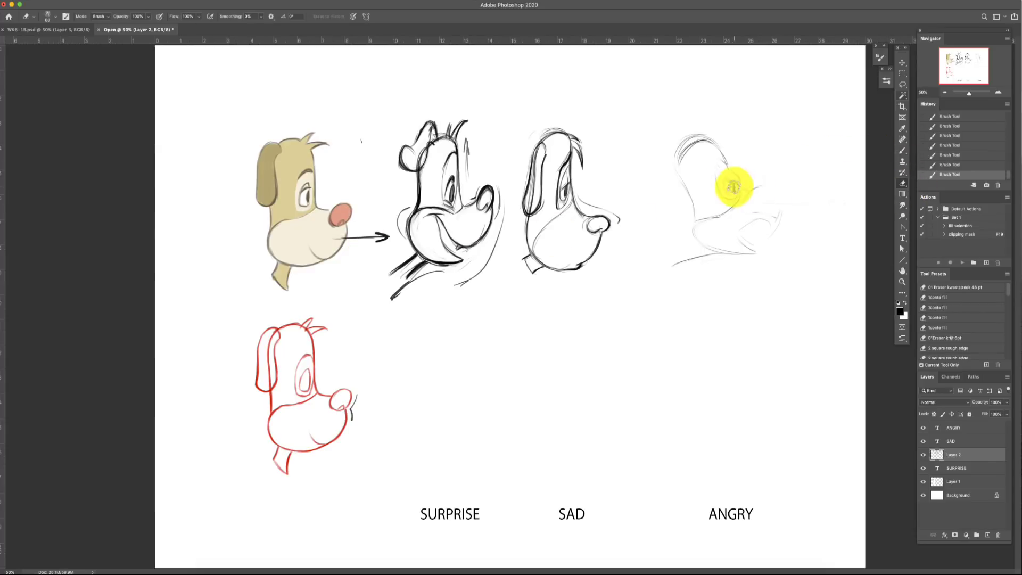
pyautogui.click(902, 151)
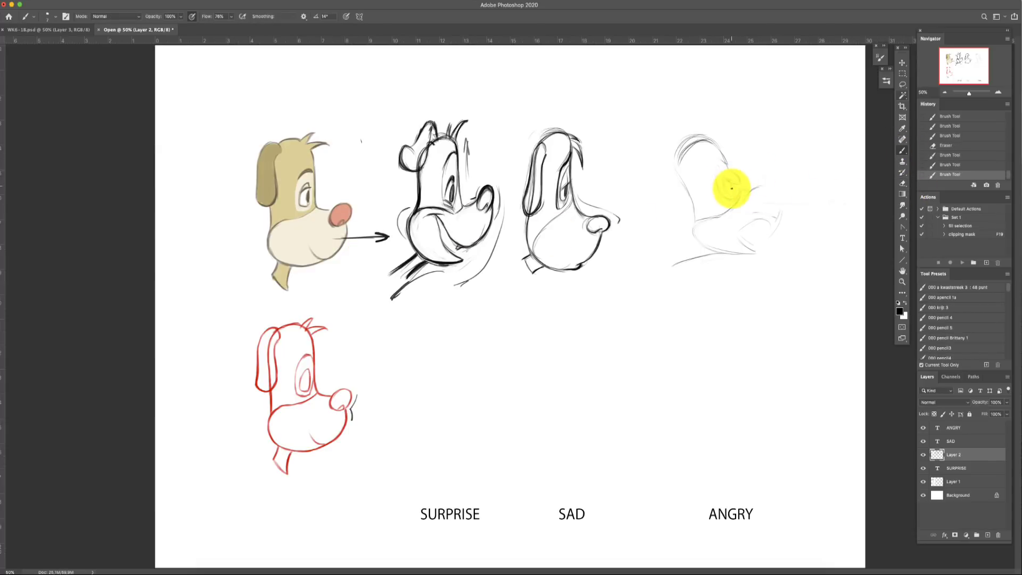
pyautogui.moveTo(731, 189); pyautogui.dragTo(732, 190)
pyautogui.moveTo(732, 189); pyautogui.dragTo(731, 192)
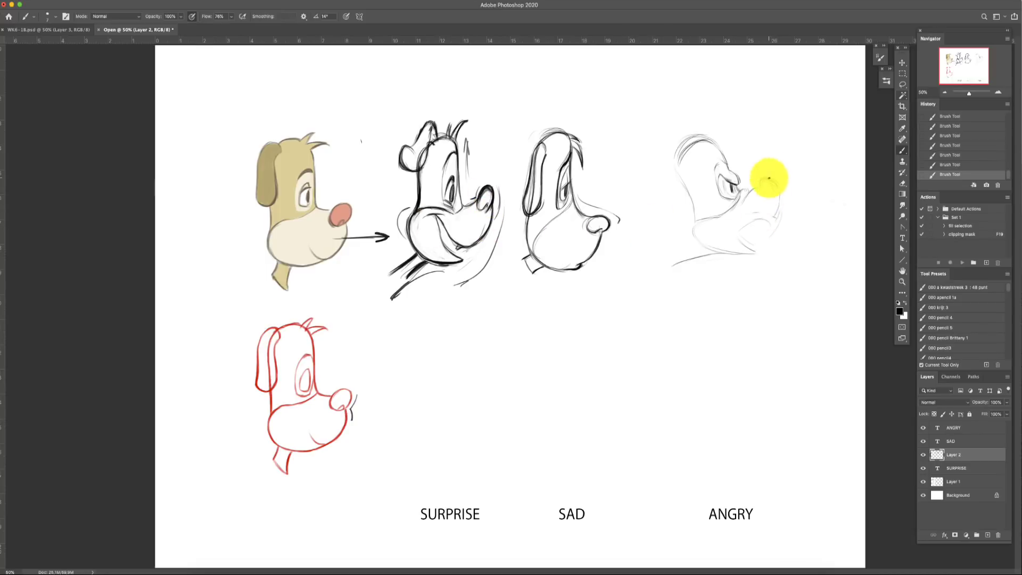
pyautogui.moveTo(768, 178)
pyautogui.mouseDown()
pyautogui.moveTo(770, 225)
pyautogui.moveTo(778, 215)
pyautogui.mouseUp()
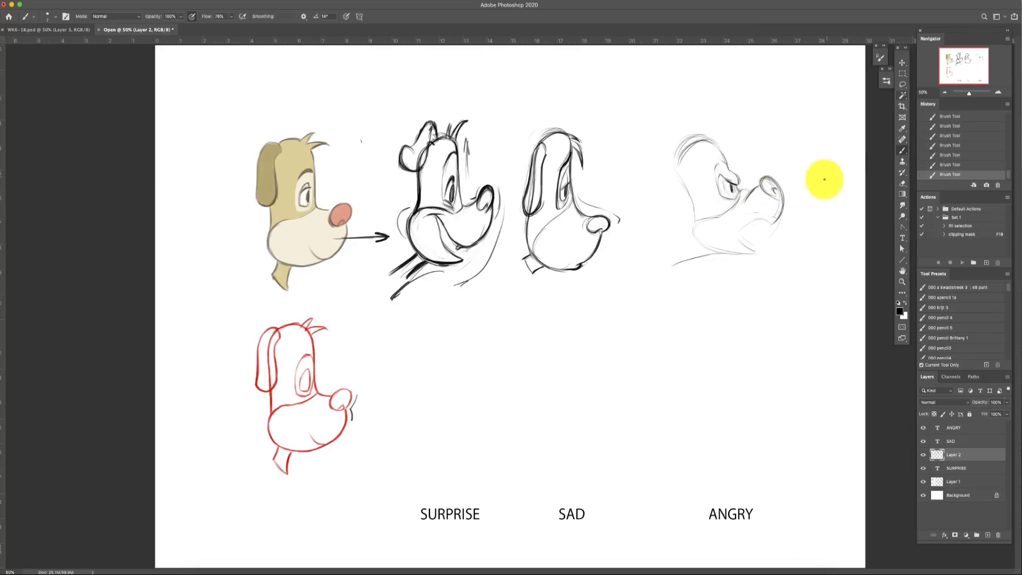
# Step: Lasso the angry dog's nose and nudge it slightly right and down to the snout tip
pyautogui.click(902, 84)
pyautogui.moveTo(784, 169)
pyautogui.mouseDown()
pyautogui.moveTo(735, 194)
pyautogui.moveTo(803, 217)
pyautogui.moveTo(787, 173)
pyautogui.mouseUp()
pyautogui.click(902, 62)
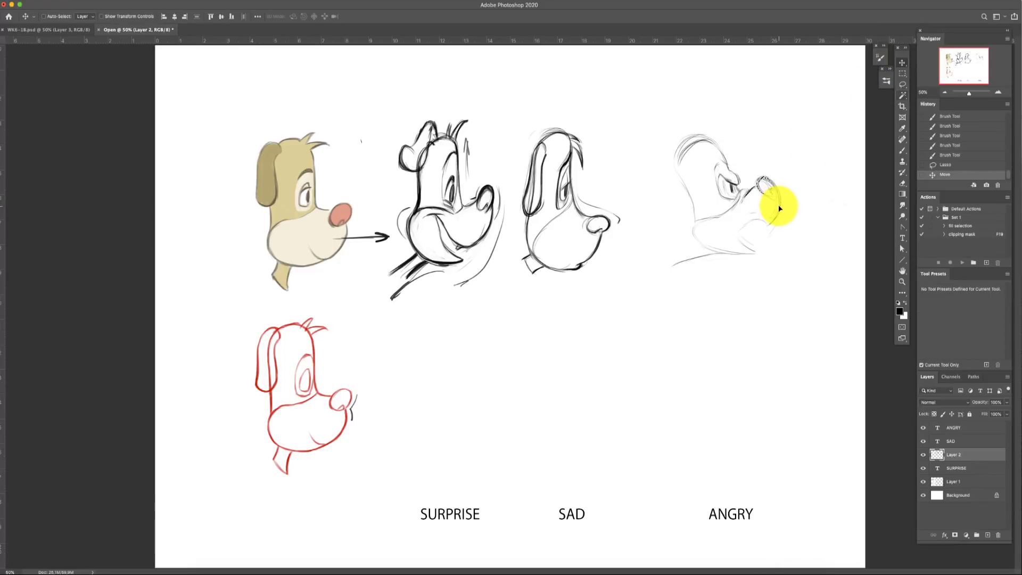
pyautogui.moveTo(779, 208); pyautogui.dragTo(783, 213)
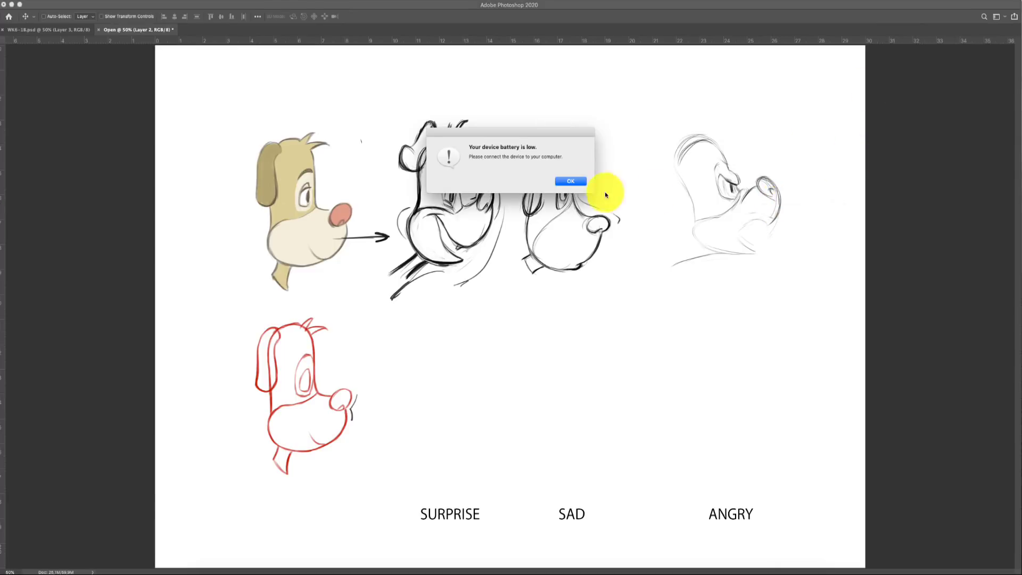
pyautogui.click(588, 179)
pyautogui.click(902, 151)
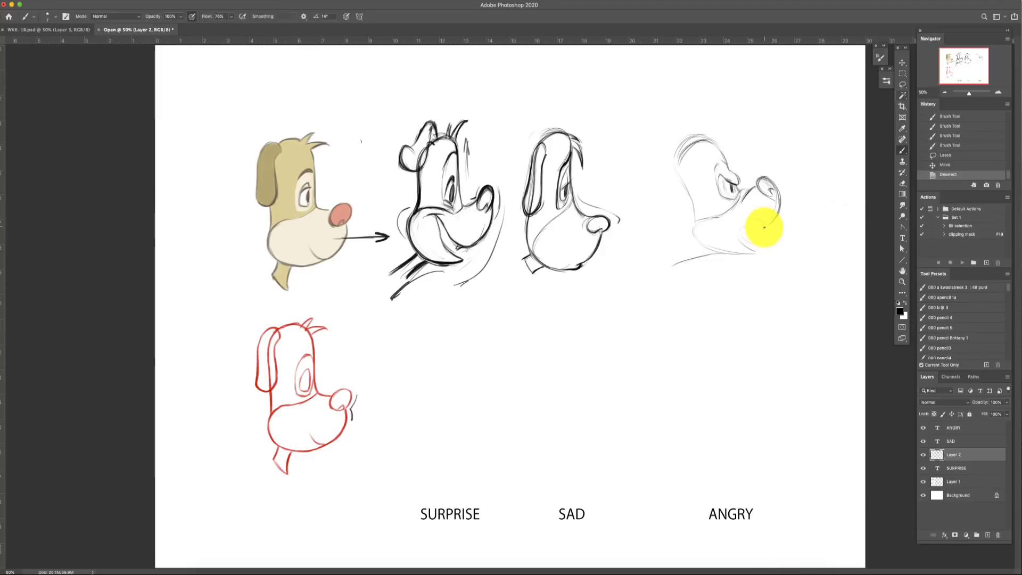
# Step: Sketch faint mouth strokes and a scowling eye and brow, then erase the chin lines
pyautogui.moveTo(767, 224)
pyautogui.mouseDown()
pyautogui.moveTo(726, 236)
pyautogui.moveTo(779, 212)
pyautogui.moveTo(729, 240)
pyautogui.mouseUp()
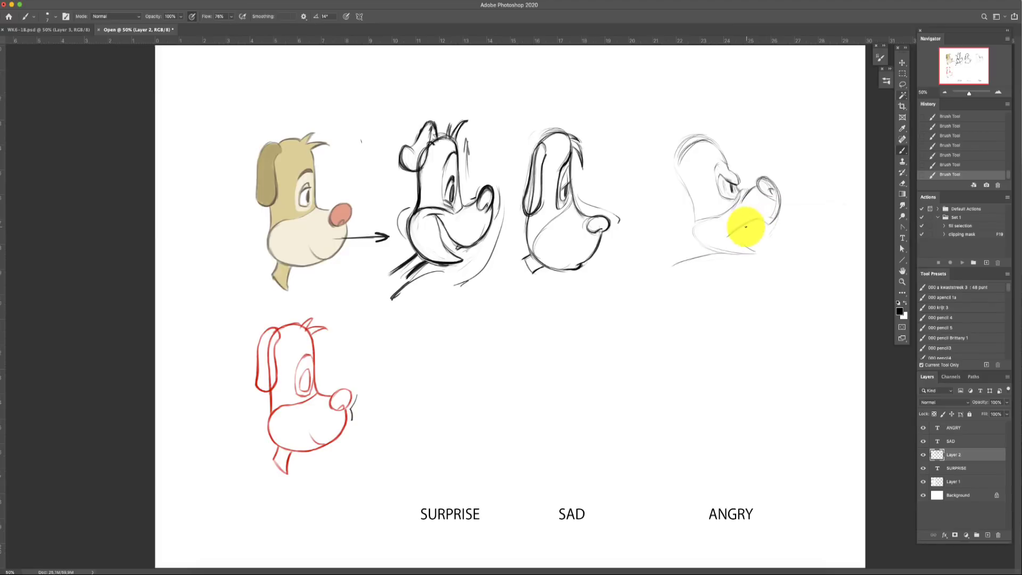
pyautogui.moveTo(730, 187); pyautogui.dragTo(770, 222)
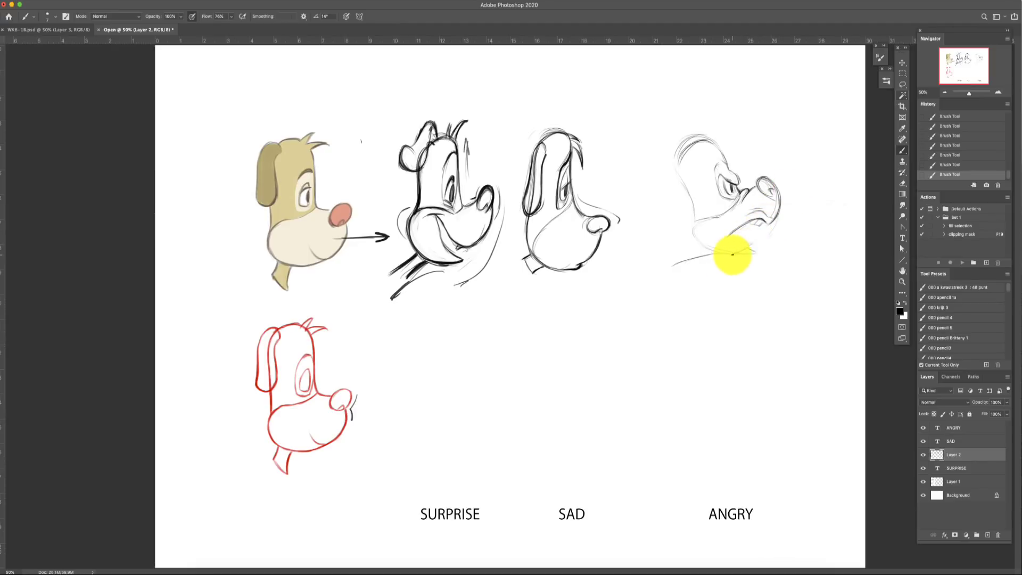
pyautogui.click(902, 183)
pyautogui.moveTo(730, 255); pyautogui.dragTo(671, 266)
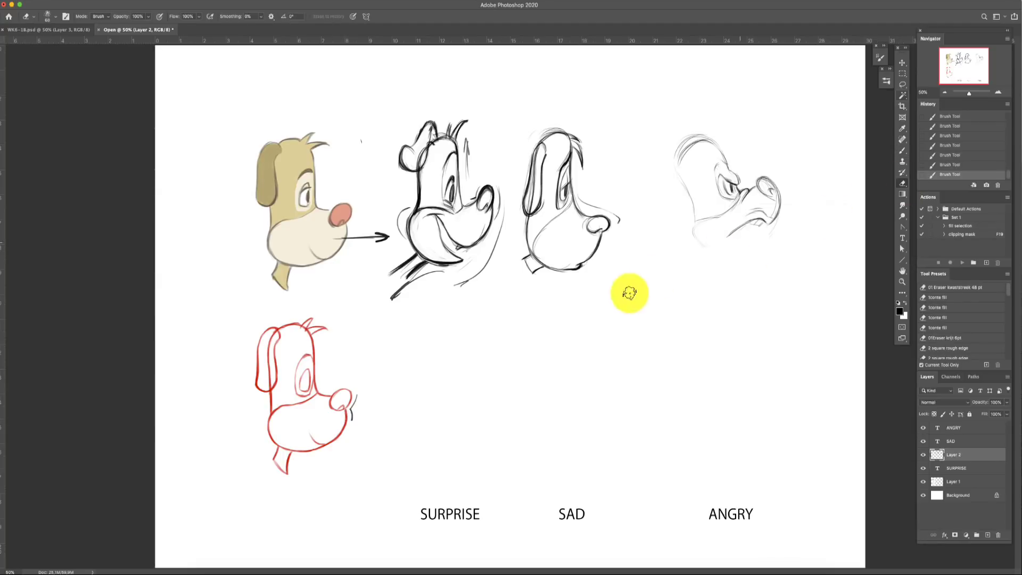
pyautogui.click(900, 152)
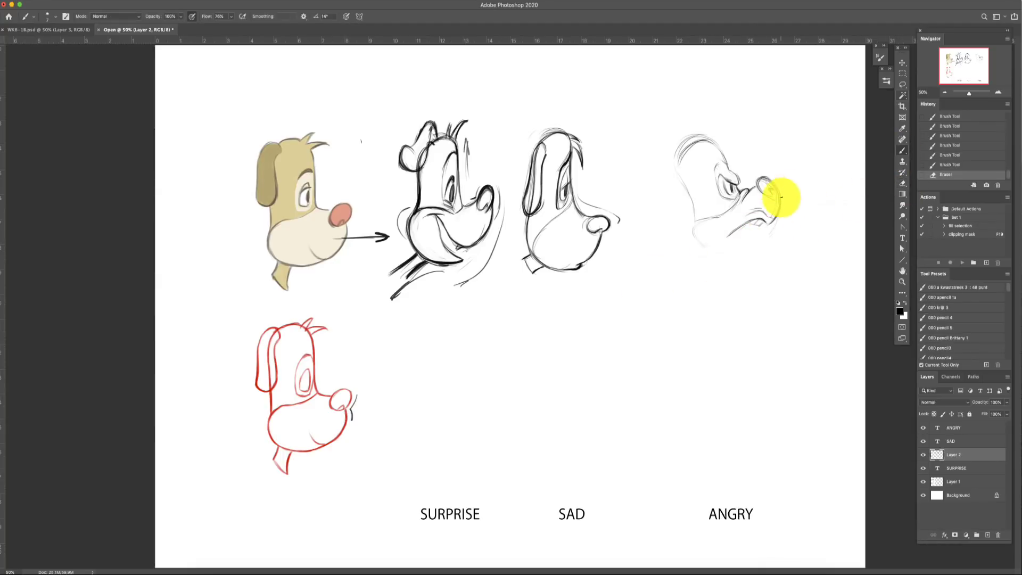
# Step: Darken the snout front, draw small teeth and redraw the jaw line extending down-left
pyautogui.moveTo(781, 197); pyautogui.dragTo(729, 263)
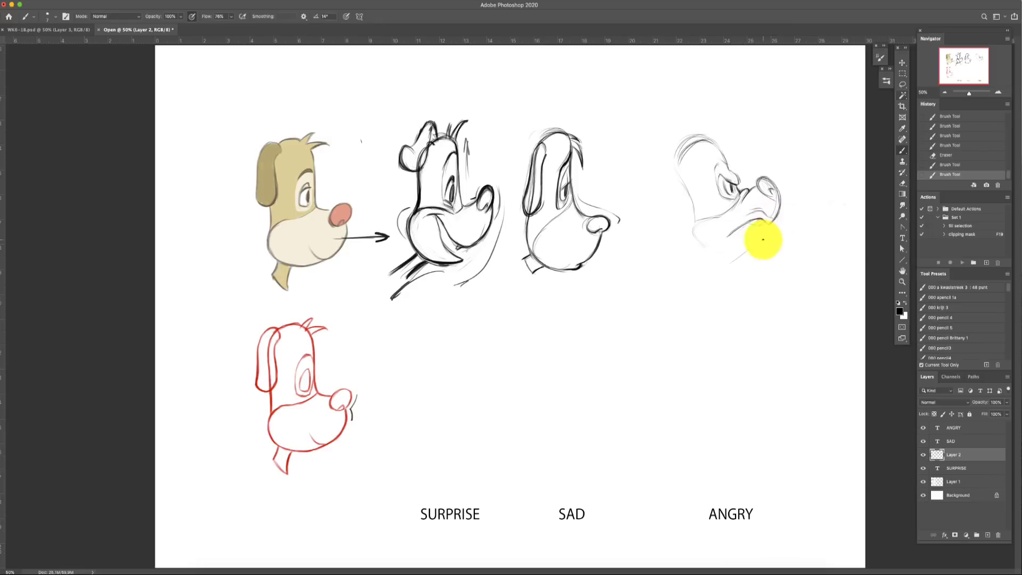
pyautogui.moveTo(750, 220); pyautogui.dragTo(757, 225)
pyautogui.moveTo(757, 225)
pyautogui.mouseDown()
pyautogui.moveTo(780, 207)
pyautogui.moveTo(749, 250)
pyautogui.moveTo(693, 276)
pyautogui.moveTo(719, 268)
pyautogui.mouseUp()
pyautogui.moveTo(702, 219)
pyautogui.mouseDown()
pyautogui.moveTo(689, 233)
pyautogui.moveTo(735, 256)
pyautogui.mouseUp()
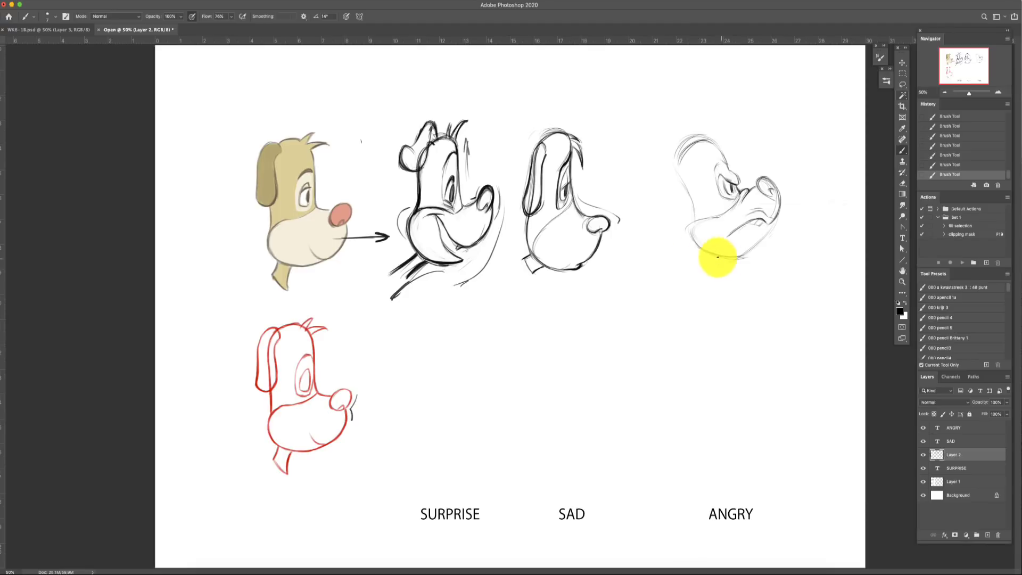
pyautogui.moveTo(700, 255); pyautogui.dragTo(676, 273)
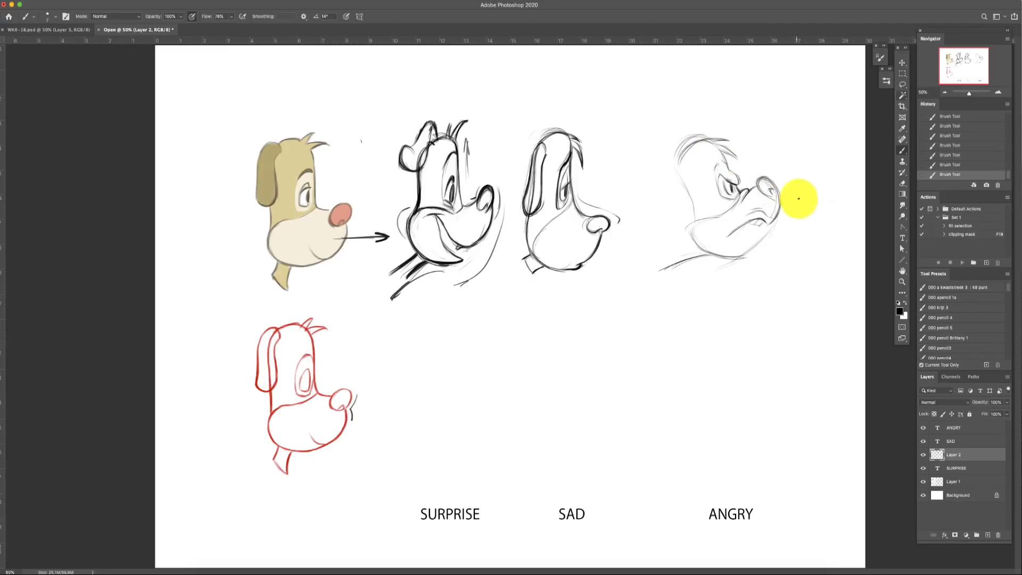
# Step: Draw hair tufts on the angry head's top, clean the forehead and darken the head arc
pyautogui.click(902, 183)
pyautogui.click(902, 152)
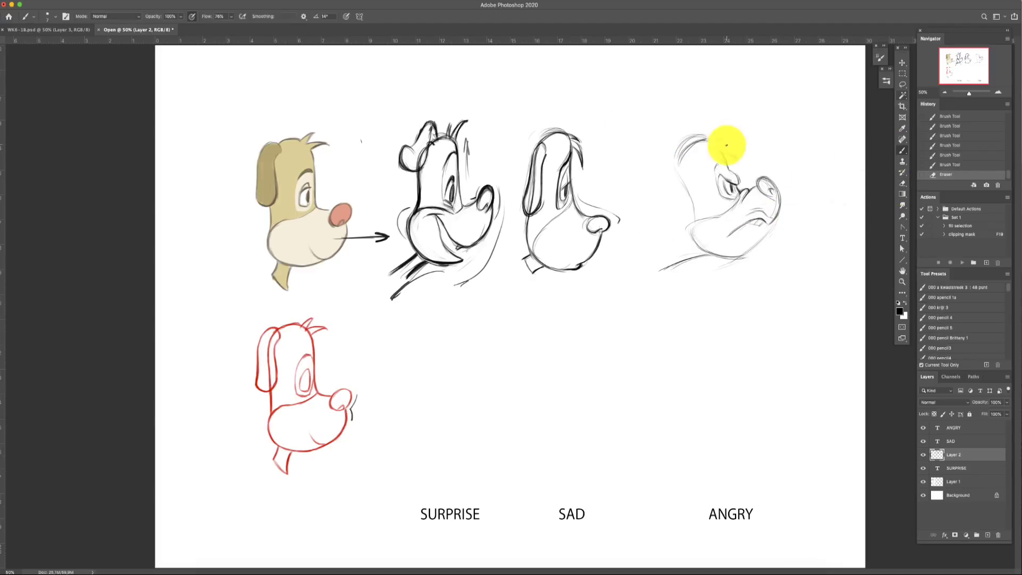
pyautogui.moveTo(715, 142); pyautogui.dragTo(696, 145)
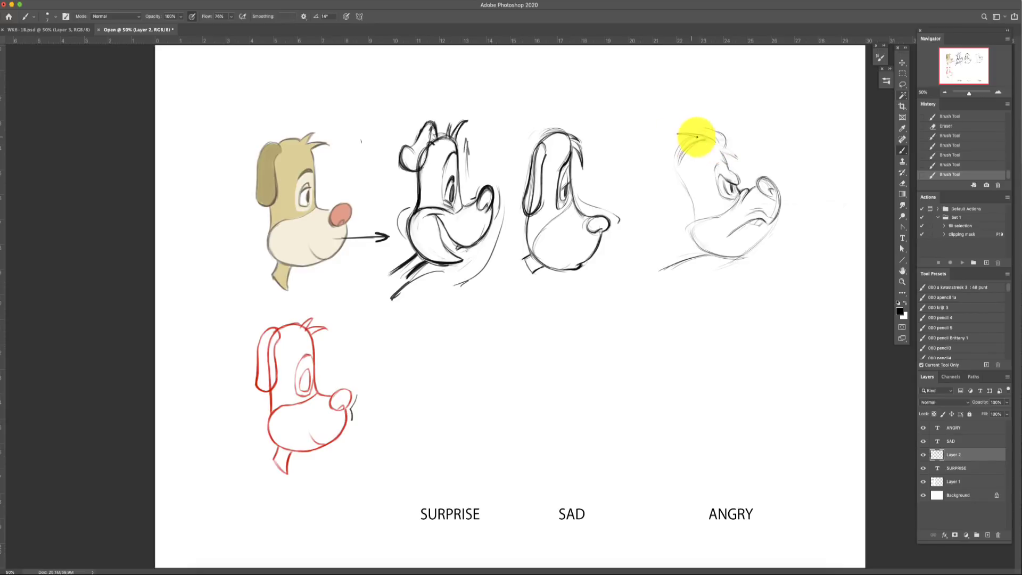
pyautogui.click(902, 182)
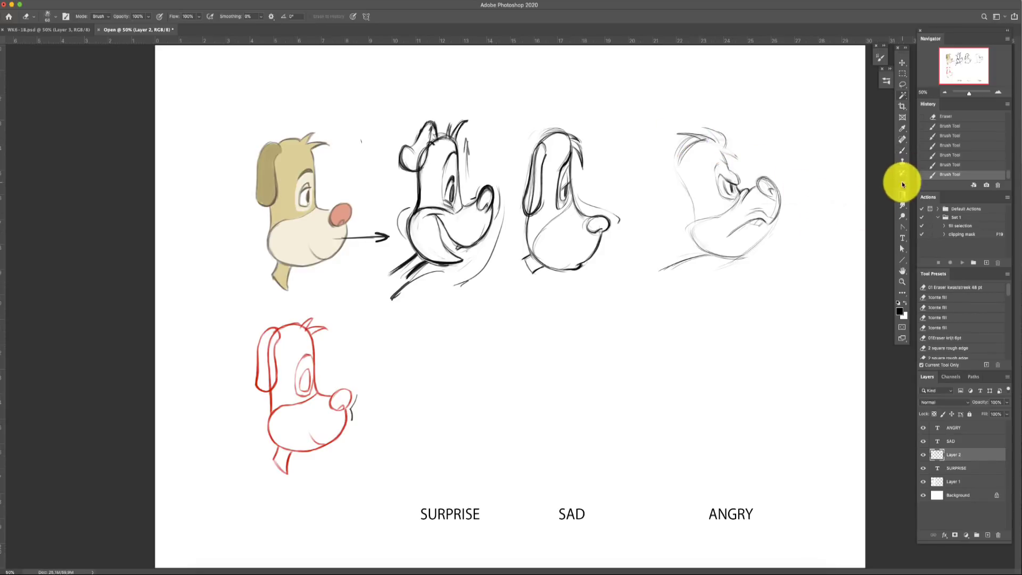
pyautogui.moveTo(731, 143); pyautogui.dragTo(730, 166)
pyautogui.click(901, 152)
pyautogui.moveTo(723, 150); pyautogui.dragTo(743, 151)
pyautogui.moveTo(722, 146)
pyautogui.mouseDown()
pyautogui.moveTo(700, 143)
pyautogui.moveTo(727, 140)
pyautogui.moveTo(703, 140)
pyautogui.moveTo(746, 153)
pyautogui.mouseUp()
pyautogui.moveTo(695, 179)
pyautogui.mouseDown()
pyautogui.moveTo(693, 157)
pyautogui.moveTo(710, 139)
pyautogui.moveTo(683, 150)
pyautogui.moveTo(696, 164)
pyautogui.moveTo(678, 165)
pyautogui.moveTo(680, 186)
pyautogui.moveTo(686, 179)
pyautogui.moveTo(692, 223)
pyautogui.moveTo(736, 220)
pyautogui.moveTo(725, 211)
pyautogui.moveTo(739, 199)
pyautogui.moveTo(698, 226)
pyautogui.moveTo(704, 246)
pyautogui.moveTo(691, 226)
pyautogui.moveTo(723, 257)
pyautogui.moveTo(696, 241)
pyautogui.moveTo(745, 250)
pyautogui.moveTo(763, 222)
pyautogui.moveTo(738, 244)
pyautogui.mouseUp()
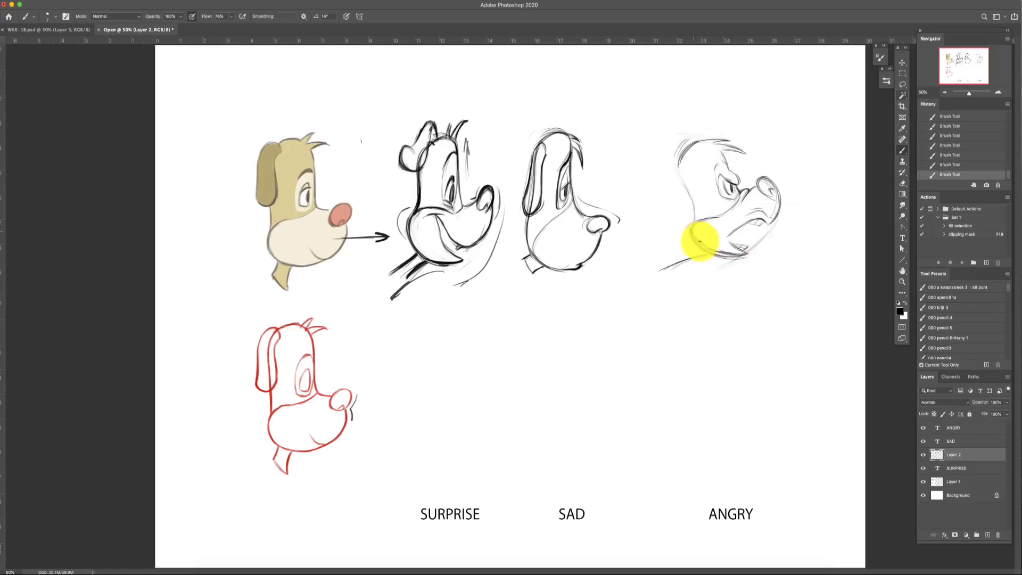
# Step: Erase rough jaw lines and draw a darker lower jaw curve and mouth
pyautogui.click(902, 183)
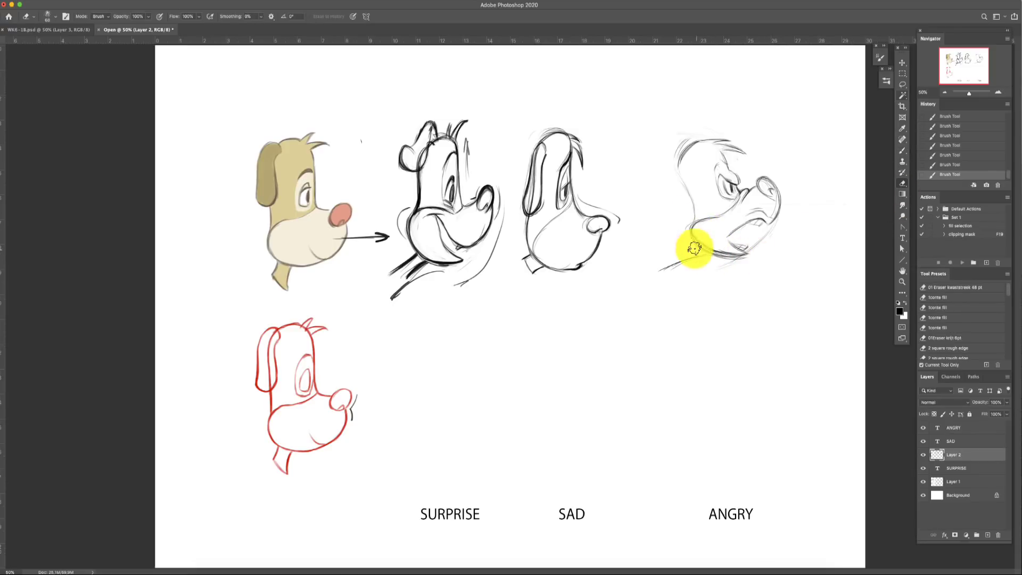
pyautogui.moveTo(754, 262); pyautogui.dragTo(747, 265)
pyautogui.moveTo(750, 261); pyautogui.dragTo(745, 266)
pyautogui.click(902, 150)
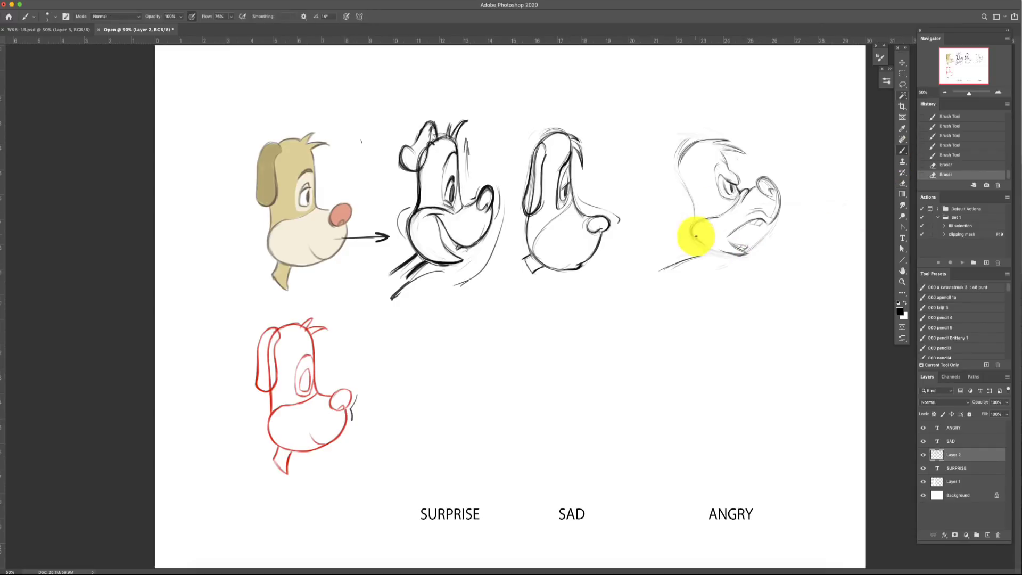
pyautogui.moveTo(698, 238)
pyautogui.mouseDown()
pyautogui.moveTo(736, 251)
pyautogui.moveTo(717, 251)
pyautogui.moveTo(712, 243)
pyautogui.moveTo(755, 249)
pyautogui.moveTo(766, 224)
pyautogui.moveTo(747, 238)
pyautogui.moveTo(743, 208)
pyautogui.moveTo(723, 239)
pyautogui.moveTo(746, 223)
pyautogui.moveTo(726, 235)
pyautogui.moveTo(748, 218)
pyautogui.mouseUp()
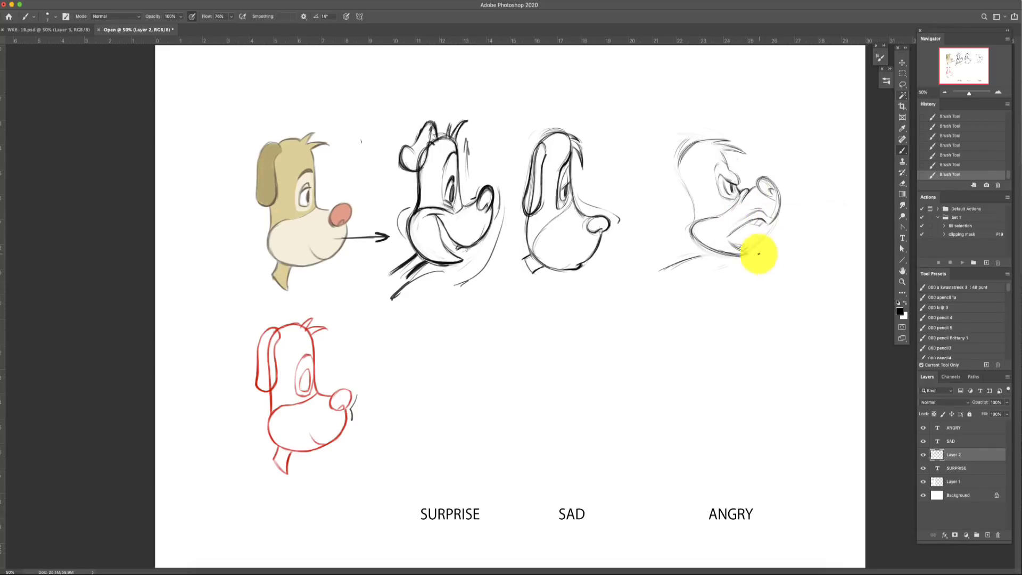
pyautogui.moveTo(758, 254); pyautogui.dragTo(724, 253)
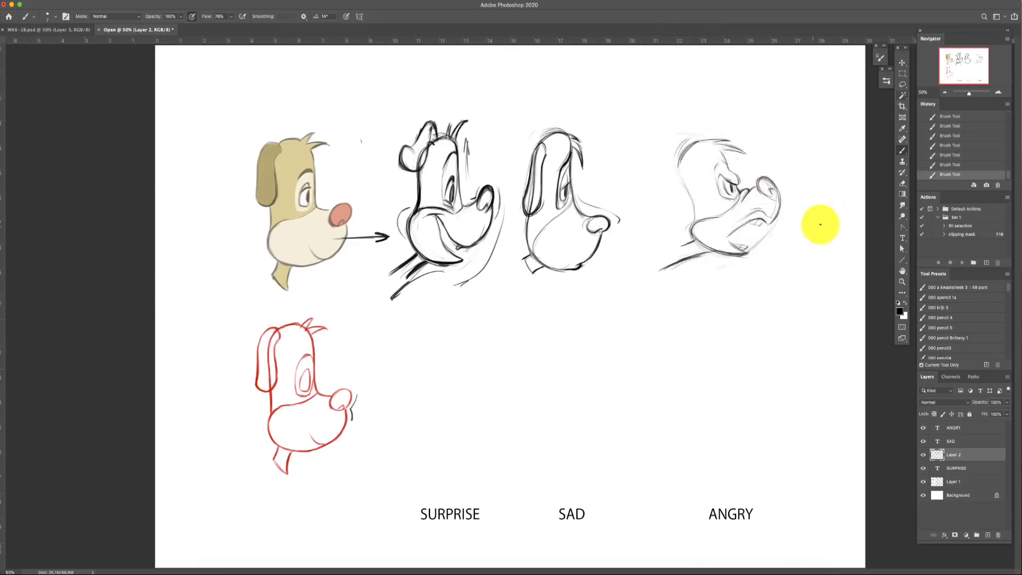
# Step: Trim the jaw's left end, darken the back of the head and ink an ear on the left
pyautogui.click(902, 187)
pyautogui.moveTo(666, 274); pyautogui.dragTo(657, 274)
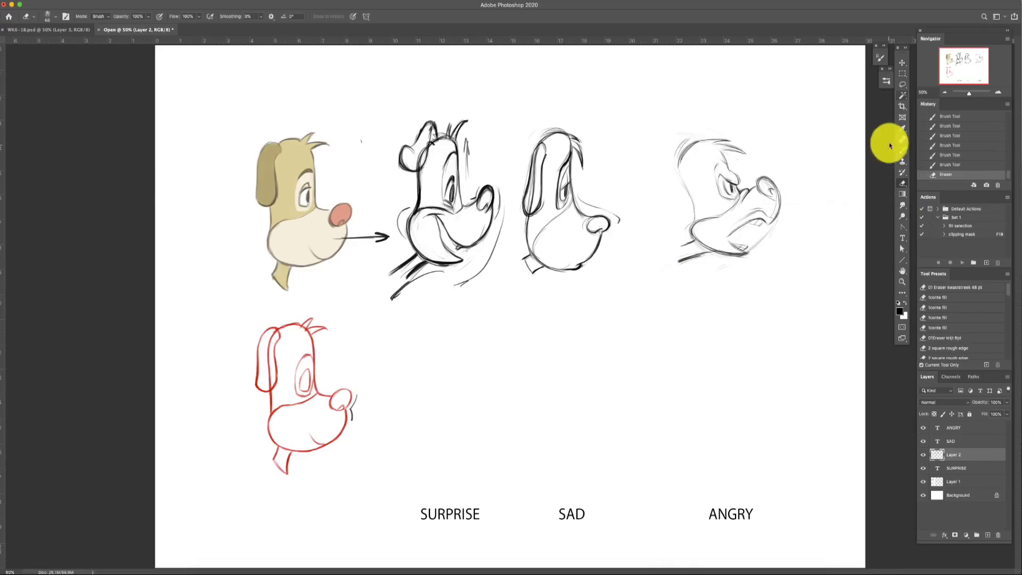
pyautogui.click(902, 152)
pyautogui.moveTo(700, 148); pyautogui.dragTo(679, 165)
pyautogui.moveTo(690, 148)
pyautogui.mouseDown()
pyautogui.moveTo(655, 206)
pyautogui.moveTo(669, 207)
pyautogui.mouseUp()
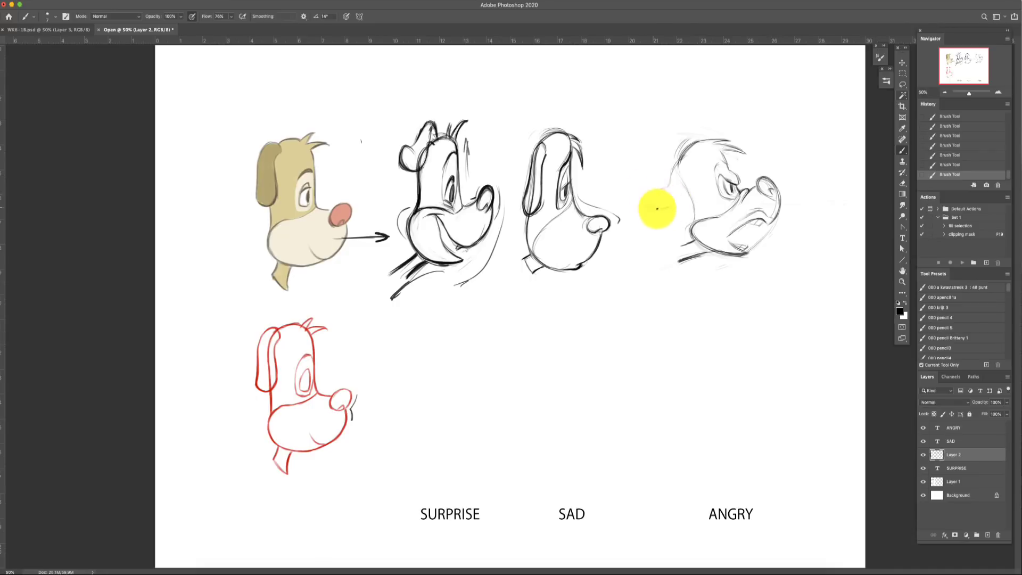
pyautogui.moveTo(672, 190); pyautogui.dragTo(646, 209)
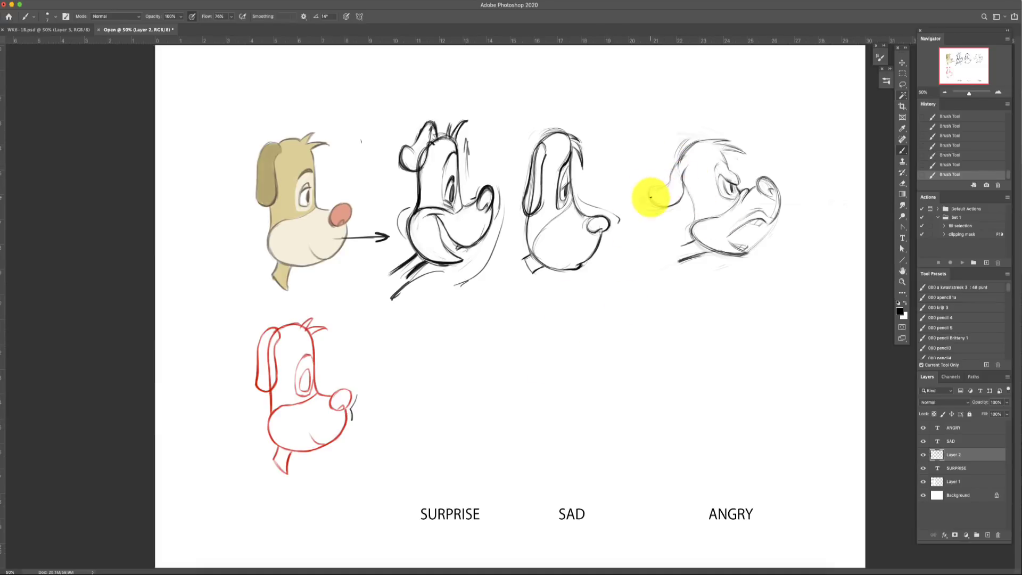
pyautogui.moveTo(662, 186)
pyautogui.mouseDown()
pyautogui.moveTo(676, 166)
pyautogui.moveTo(667, 179)
pyautogui.moveTo(679, 199)
pyautogui.mouseUp()
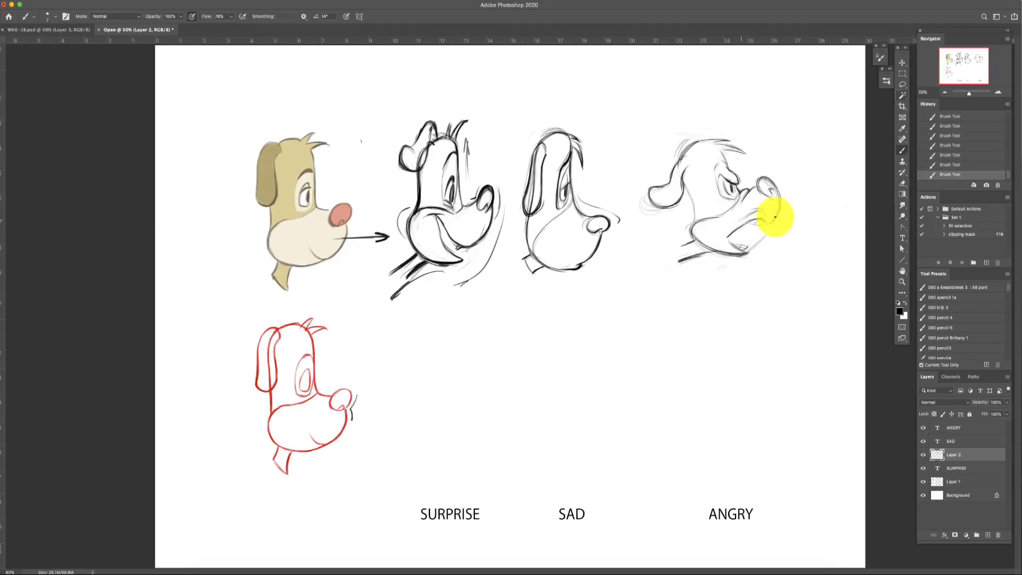
# Step: Erase lines below the chin, darken the neck and cheek line, and remove stray strokes
pyautogui.click(902, 182)
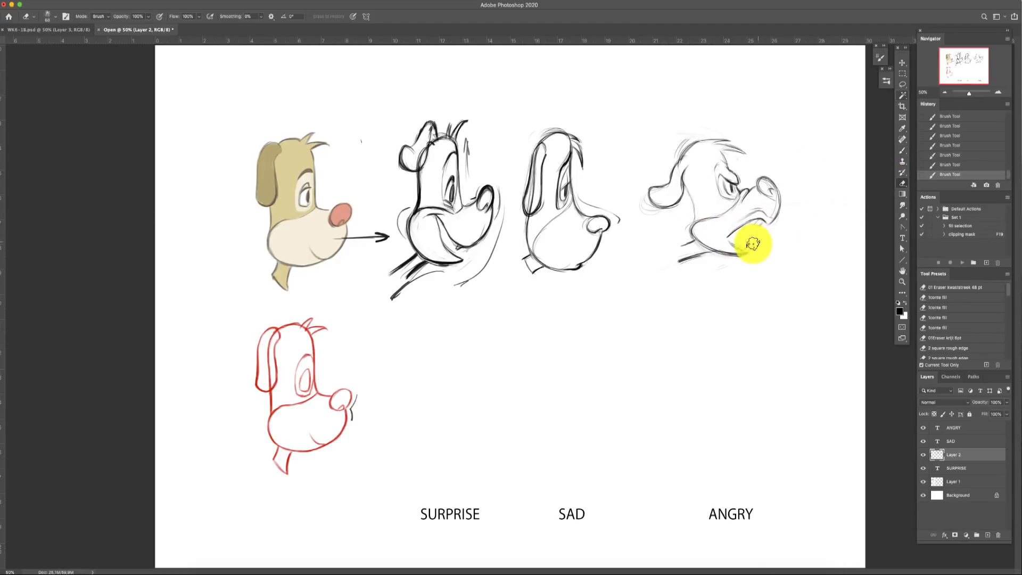
pyautogui.moveTo(699, 273); pyautogui.dragTo(709, 270)
pyautogui.click(902, 152)
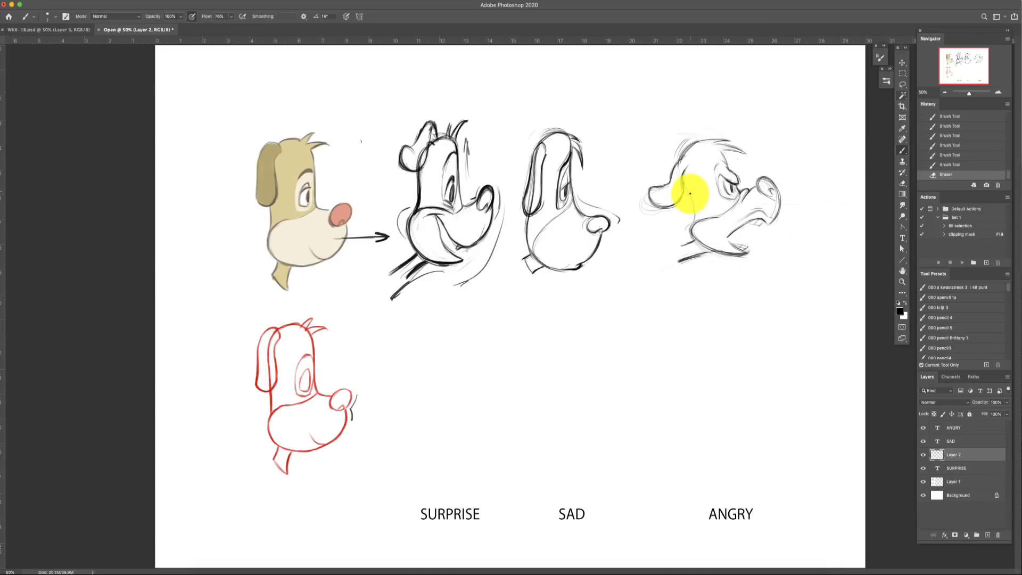
pyautogui.moveTo(683, 180); pyautogui.dragTo(693, 203)
pyautogui.moveTo(691, 195); pyautogui.dragTo(695, 218)
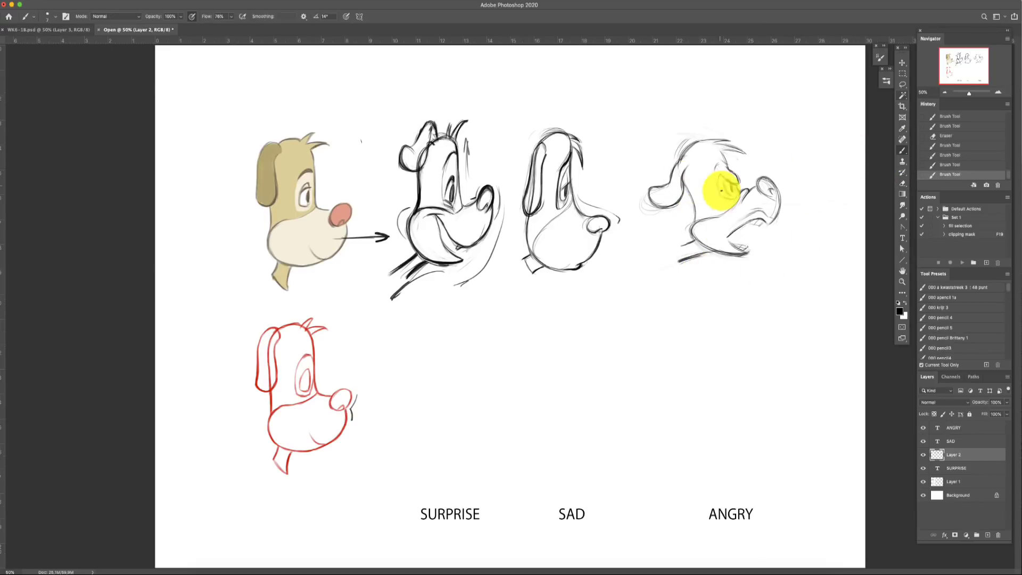
pyautogui.click(902, 183)
pyautogui.moveTo(691, 133); pyautogui.dragTo(673, 154)
pyautogui.moveTo(642, 191); pyautogui.dragTo(642, 213)
pyautogui.click(902, 151)
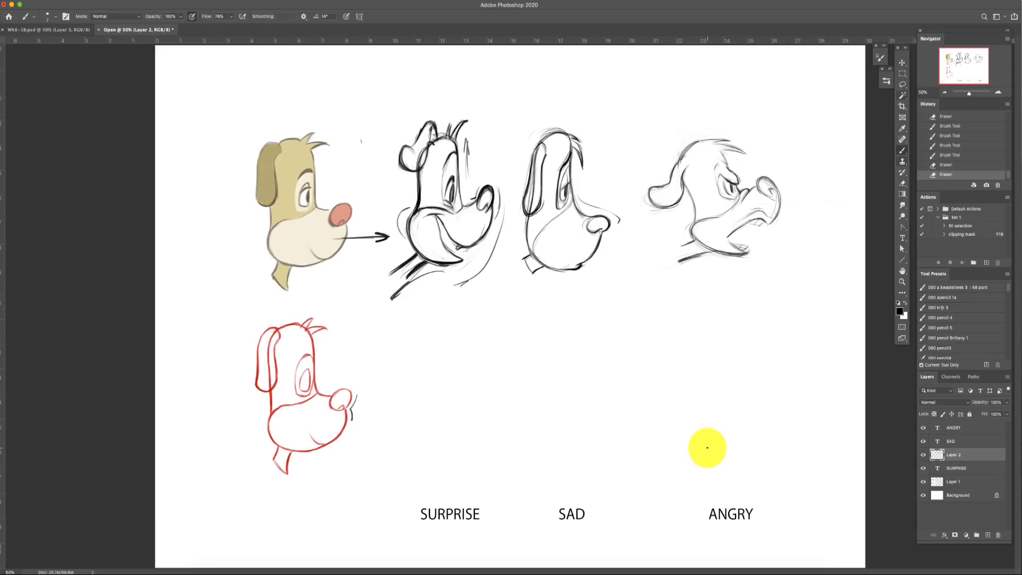
# Step: Lasso the SAD dog sketch, shift it slightly right, and deselect
pyautogui.click(902, 84)
pyautogui.moveTo(622, 119)
pyautogui.mouseDown()
pyautogui.moveTo(513, 221)
pyautogui.moveTo(592, 305)
pyautogui.moveTo(623, 127)
pyautogui.mouseUp()
pyautogui.click(901, 62)
pyautogui.moveTo(554, 226); pyautogui.dragTo(578, 234)
pyautogui.press('super+d')
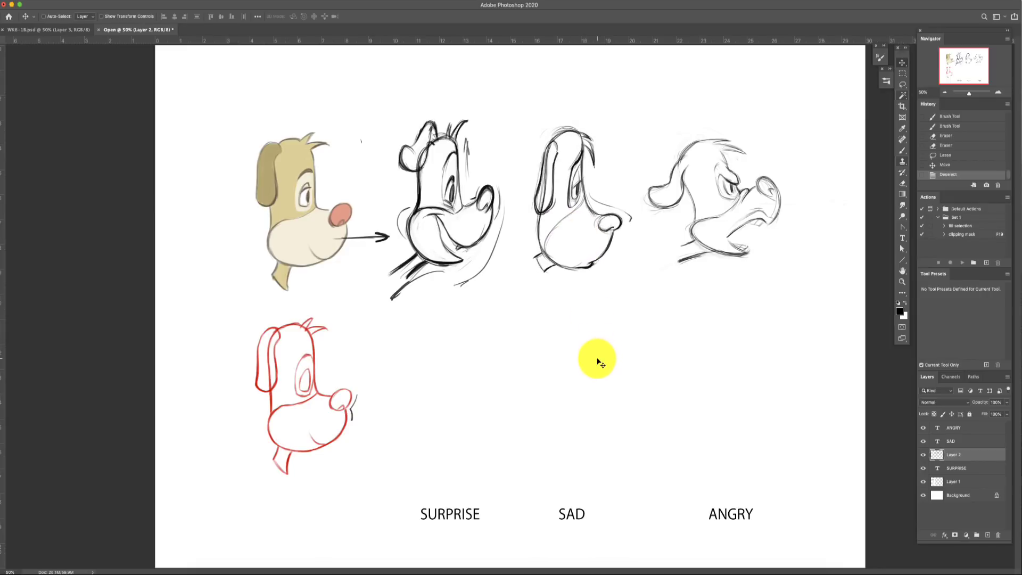